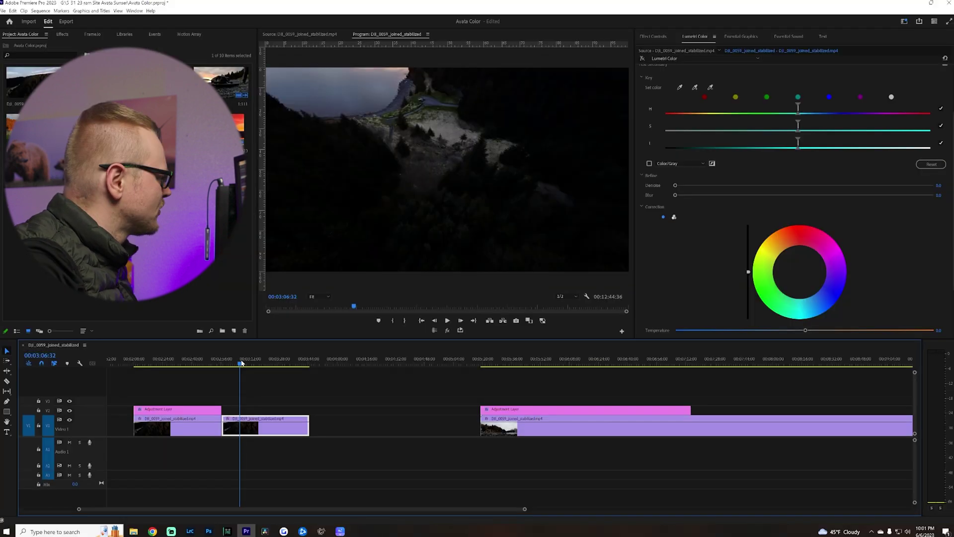
Scrub back to the forest flyover shot at 00:02:59:30 and show its Effect Controls.
{"action": "left_click_drag", "start_coordinate": [241, 363], "coordinate": [281, 358]}
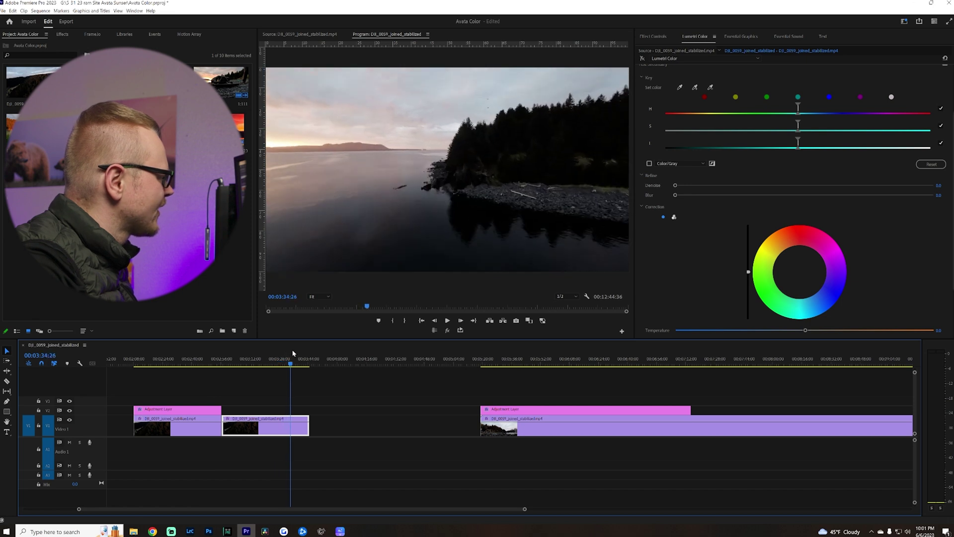
{"action": "left_click_drag", "start_coordinate": [295, 352], "coordinate": [229, 353]}
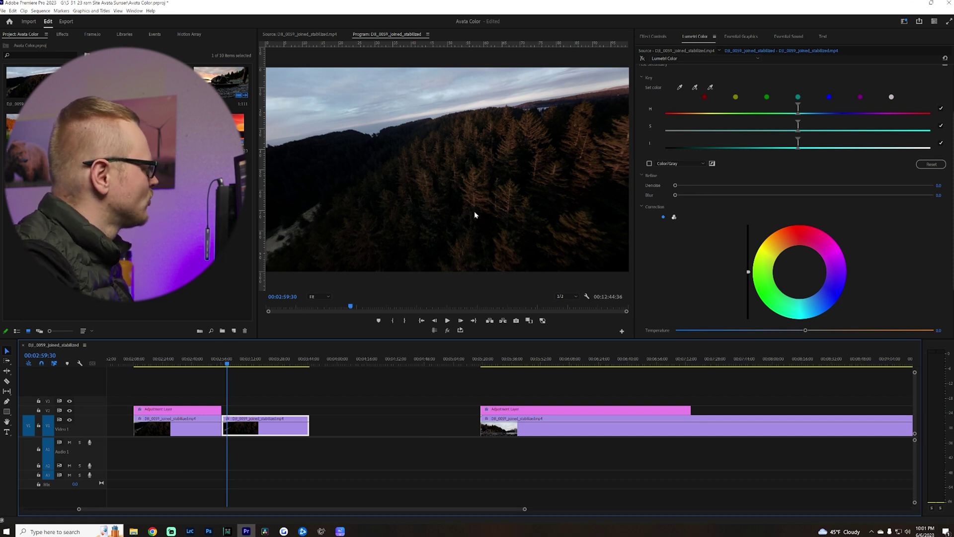
{"action": "key", "text": "shift+5"}
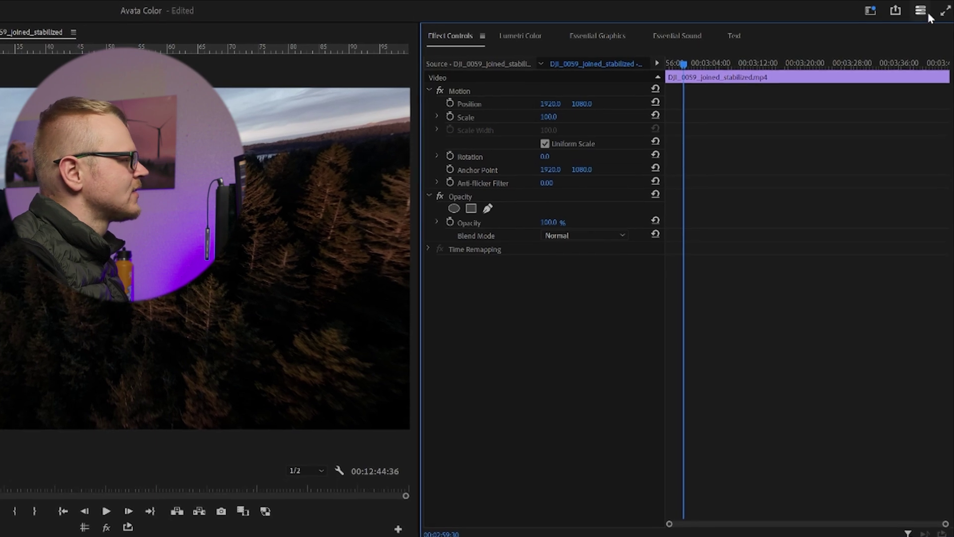
Bring up the forest shot's Lumetri Basic Correction and set Saturation to 170.
{"action": "left_click", "coordinate": [871, 10]}
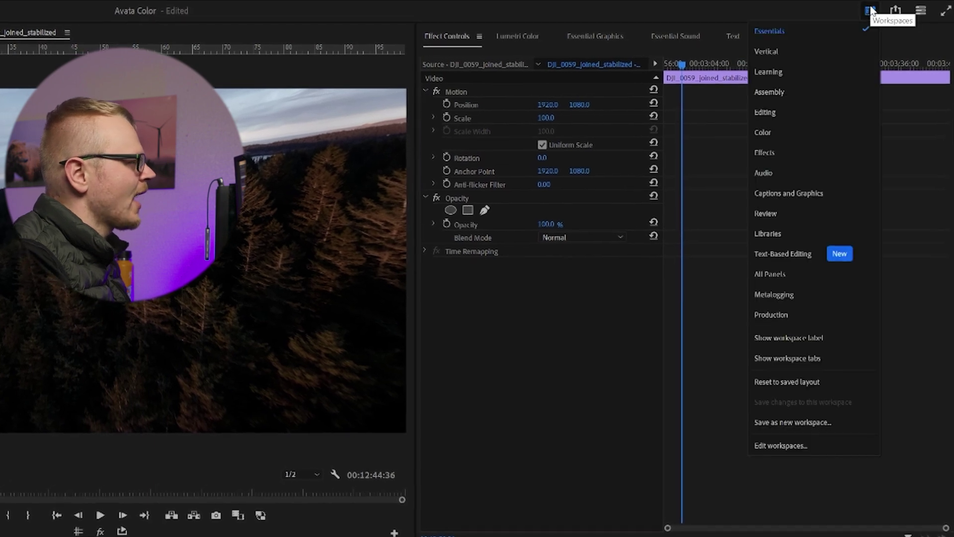
{"action": "left_click", "coordinate": [812, 31]}
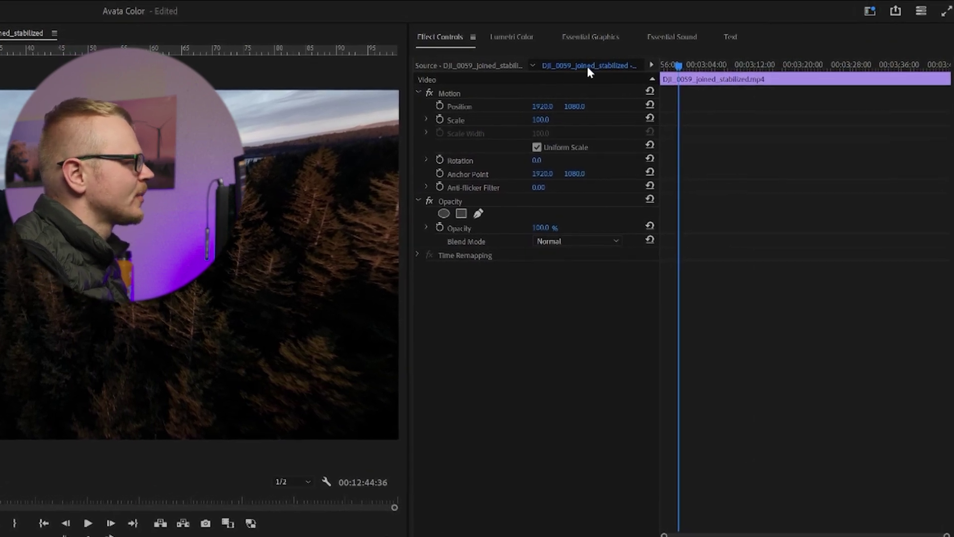
{"action": "left_click", "coordinate": [501, 38]}
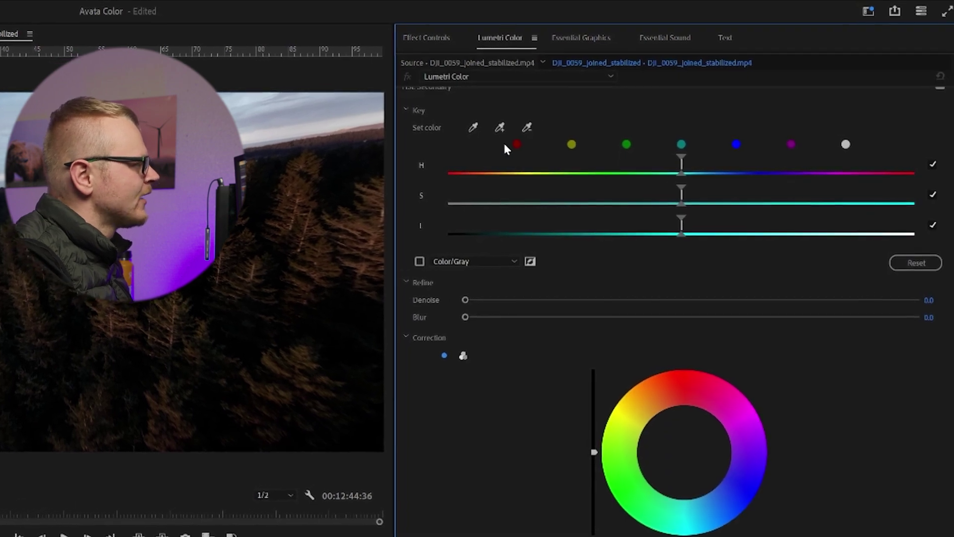
{"action": "scroll", "coordinate": [505, 145], "scroll_direction": "up", "scroll_amount": 5}
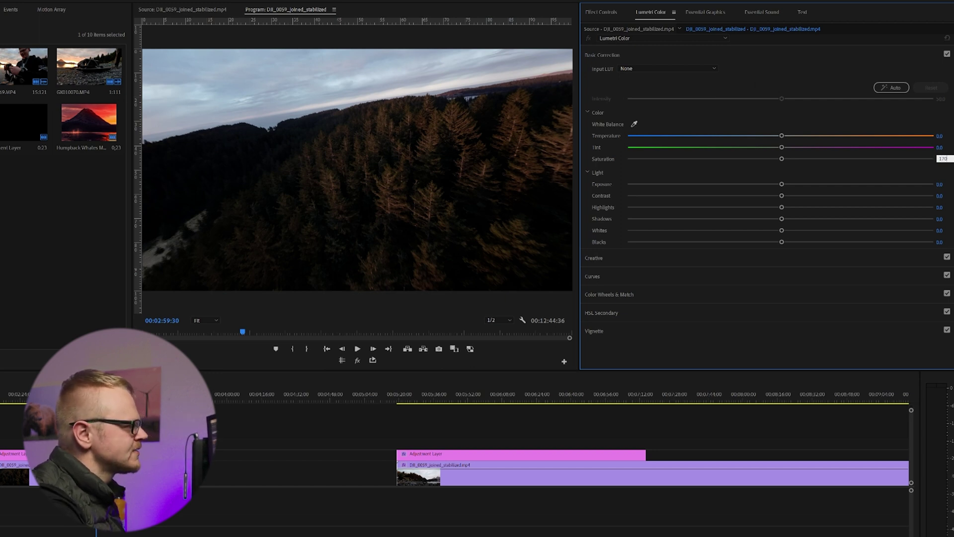
{"action": "key", "text": "Return"}
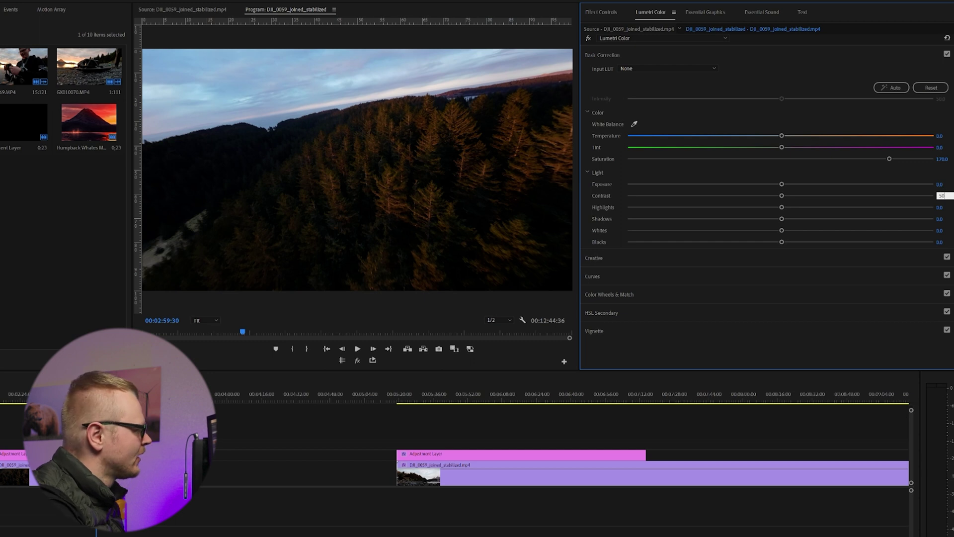
Set Contrast to 50, lift Shadows to 42.2 and lower Highlights to -27.1.
{"action": "key", "text": "Return"}
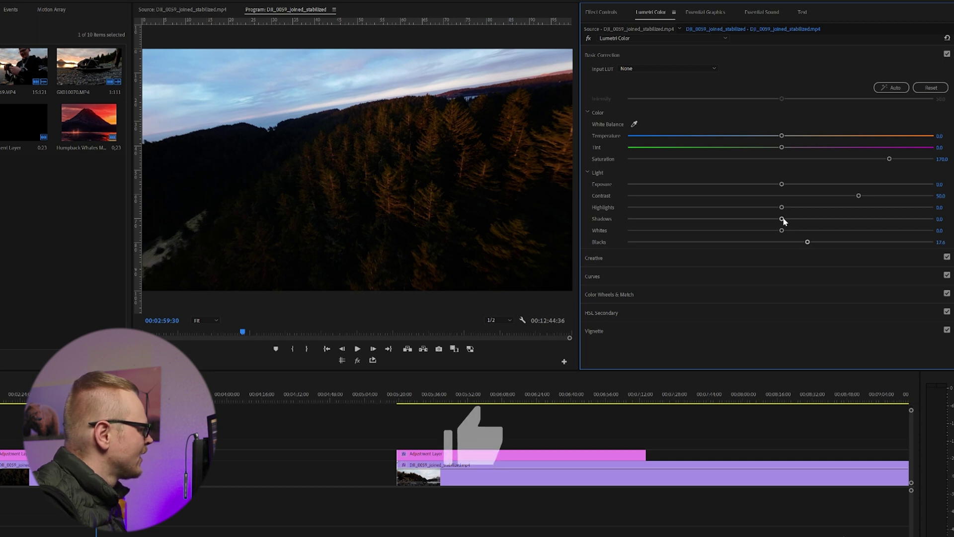
{"action": "left_click_drag", "start_coordinate": [782, 219], "coordinate": [845, 219]}
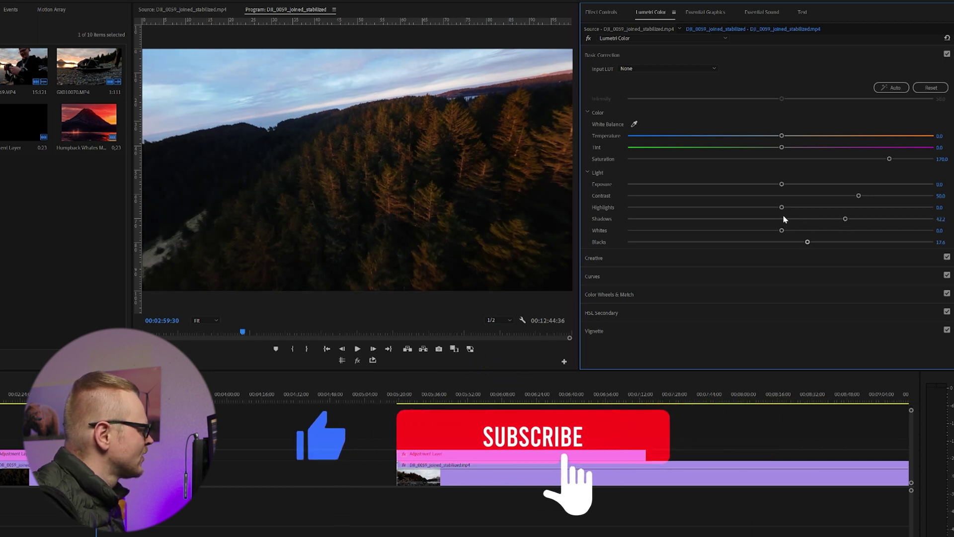
{"action": "left_click_drag", "start_coordinate": [782, 207], "coordinate": [738, 207]}
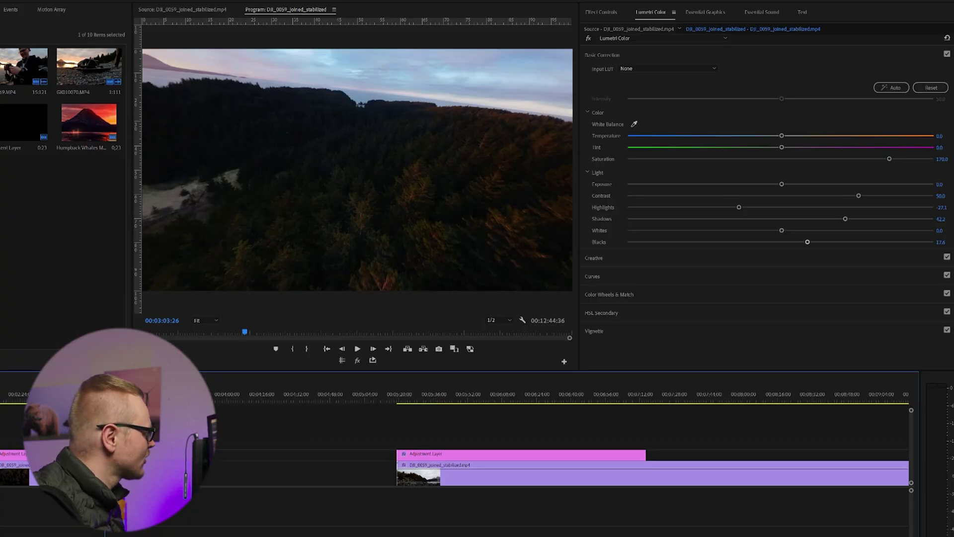
{"action": "left_click", "coordinate": [247, 331]}
On the sunset lake shot, drop Highlights to -100 and compare the grade on and off during playback.
{"action": "left_click_drag", "start_coordinate": [247, 331], "coordinate": [251, 332]}
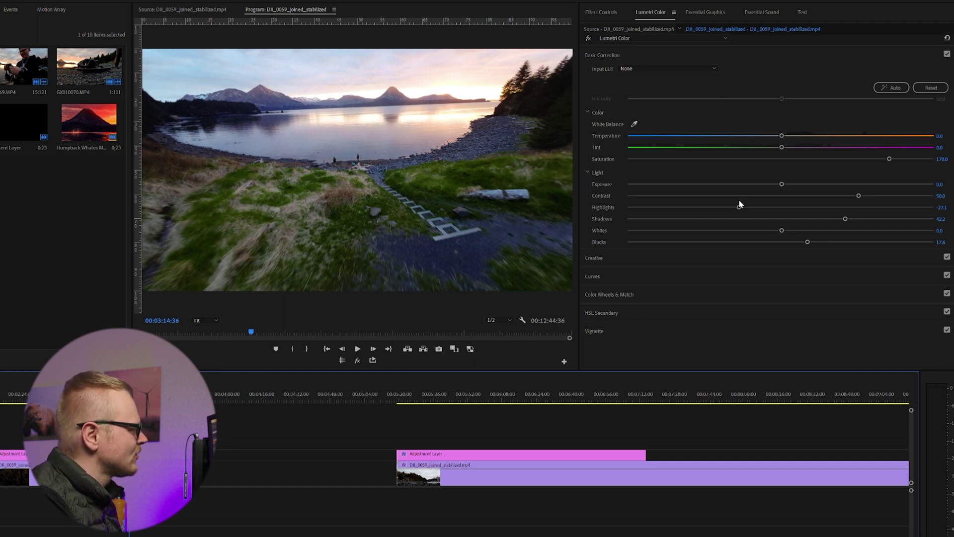
{"action": "left_click_drag", "start_coordinate": [739, 207], "coordinate": [598, 206]}
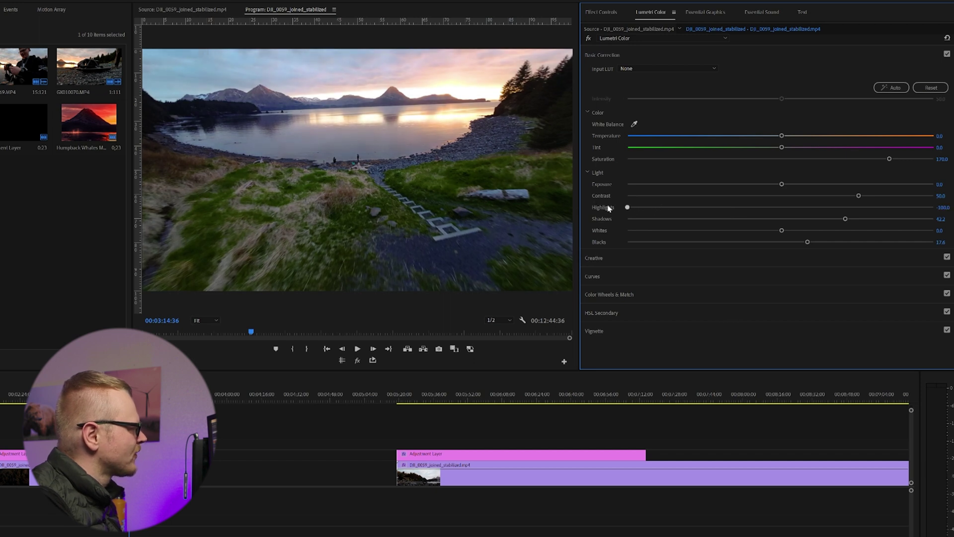
{"action": "mouse_move", "coordinate": [130, 397]}
{"action": "left_mouse_down"}
{"action": "mouse_move", "coordinate": [95, 397]}
{"action": "mouse_move", "coordinate": [127, 397]}
{"action": "left_mouse_up"}
{"action": "key", "text": "space"}
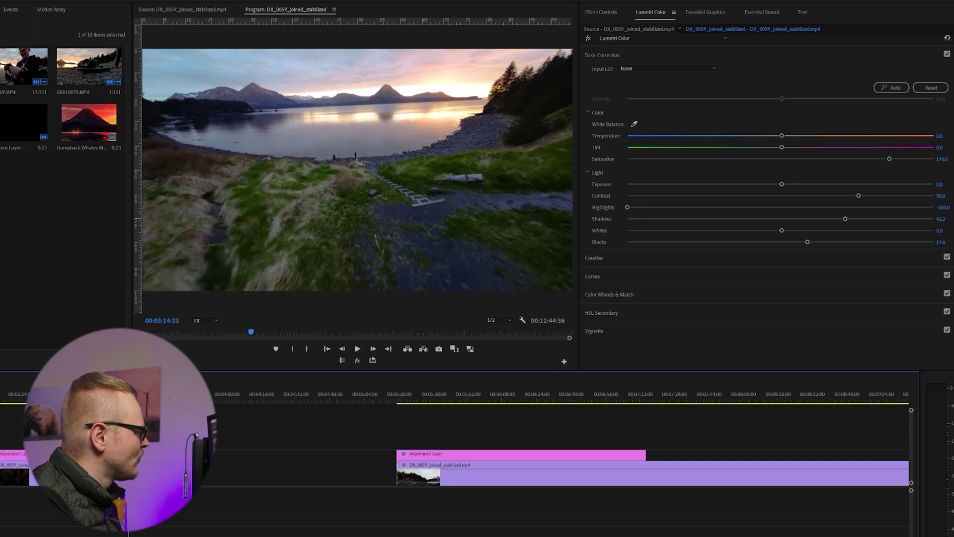
{"action": "left_click", "coordinate": [588, 39]}
{"action": "left_click", "coordinate": [588, 38]}
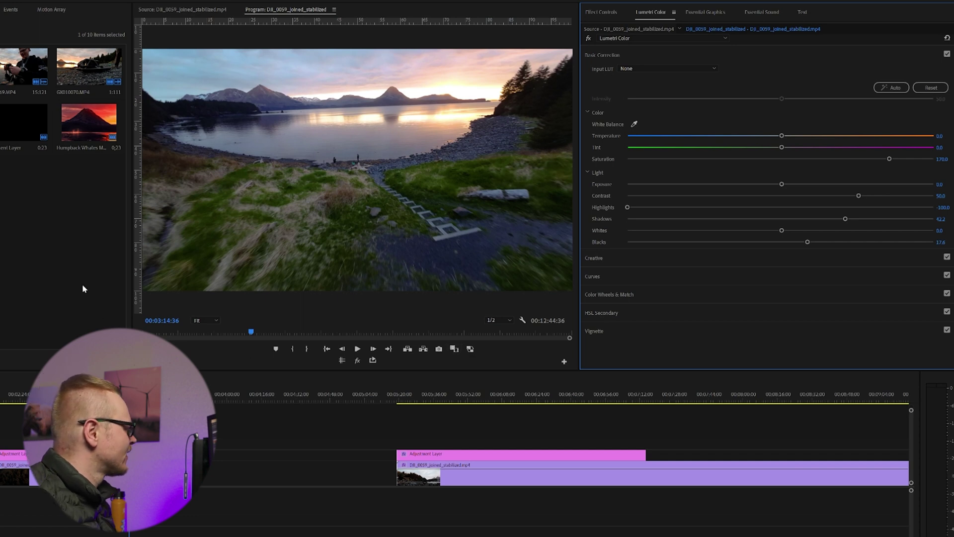
{"action": "left_click", "coordinate": [70, 255]}
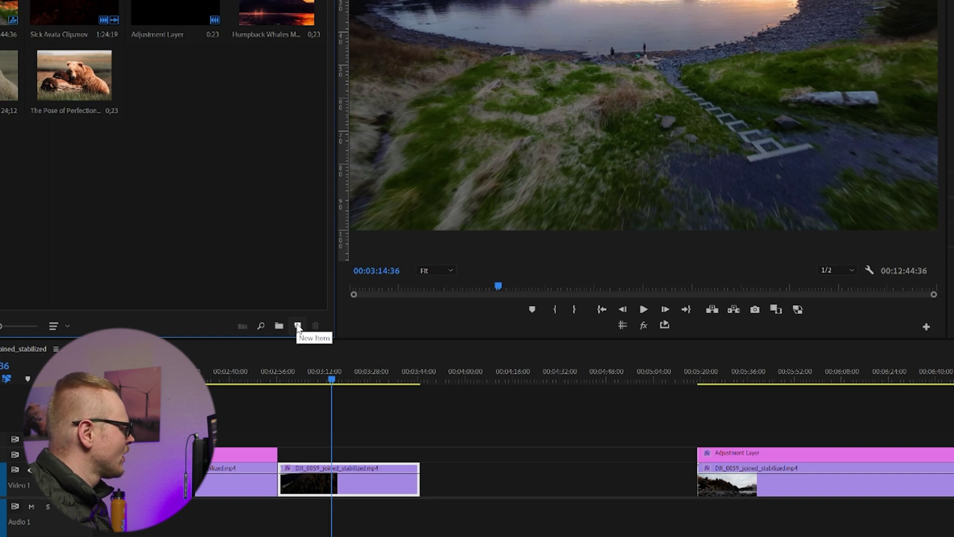
Create a 3840×2160 adjustment layer, trim its clip to length above the forest shot, and select it.
{"action": "left_click", "coordinate": [298, 327]}
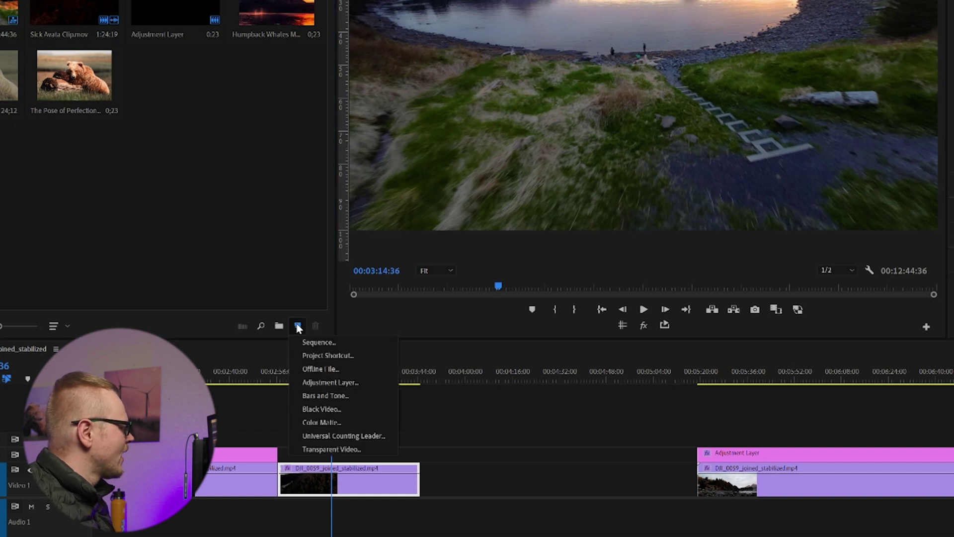
{"action": "left_click", "coordinate": [329, 380]}
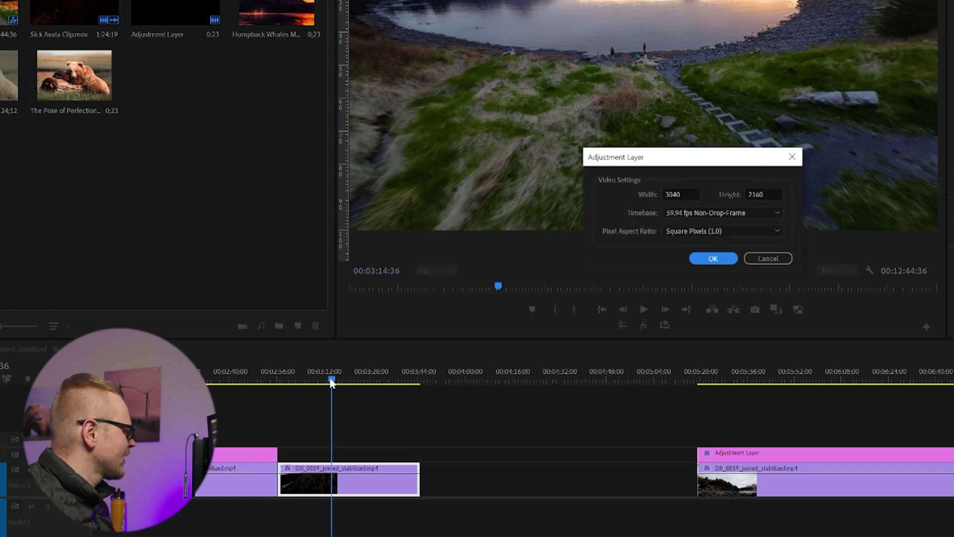
{"action": "left_click", "coordinate": [711, 258]}
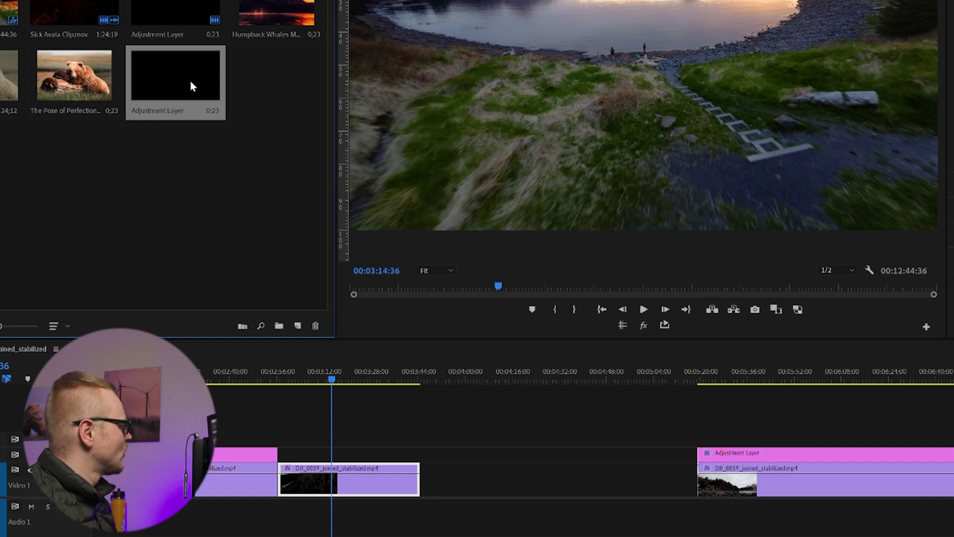
{"action": "left_click_drag", "start_coordinate": [277, 454], "coordinate": [420, 455]}
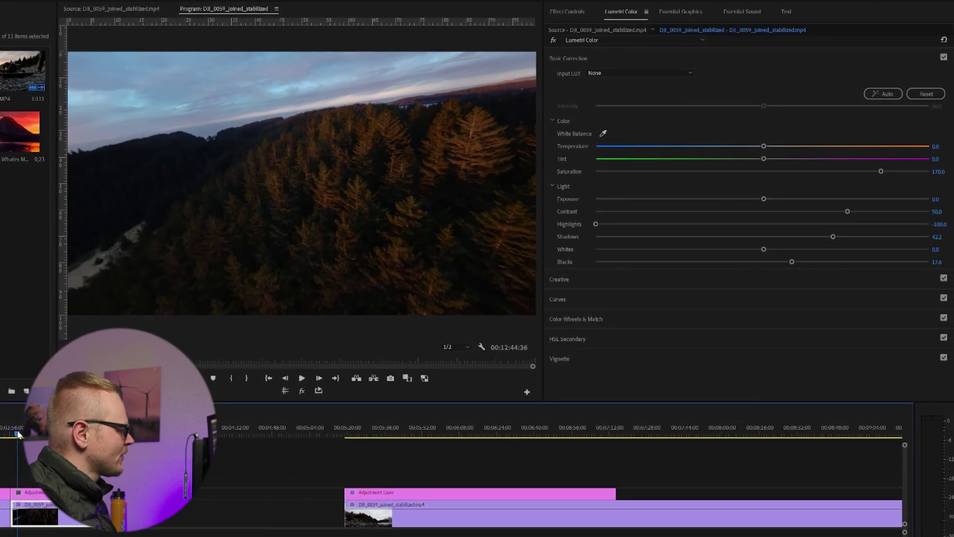
{"action": "left_click", "coordinate": [36, 494]}
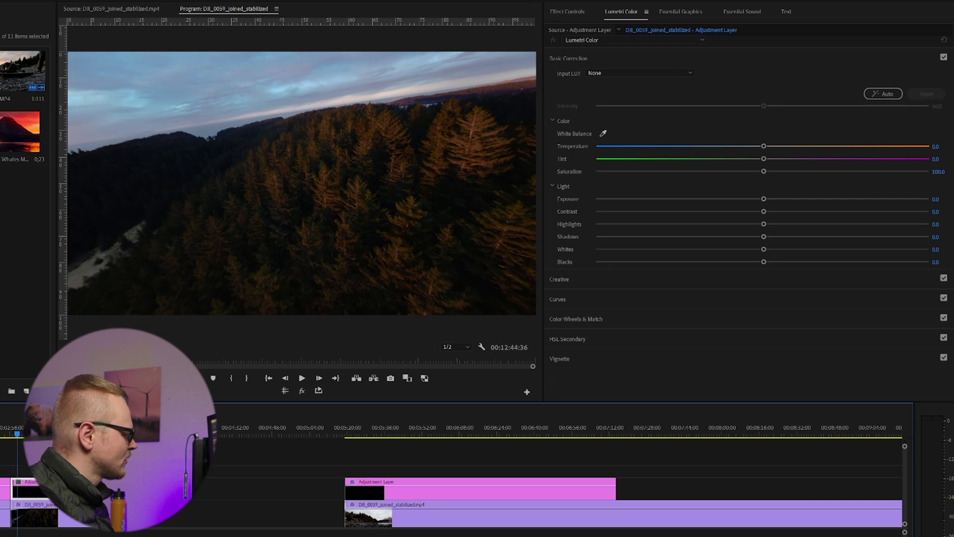
Warm the adjustment layer by raising Lumetri Temperature to 47.5, and expand the Creative section.
{"action": "key", "text": "equal"}
{"action": "key", "text": "equal"}
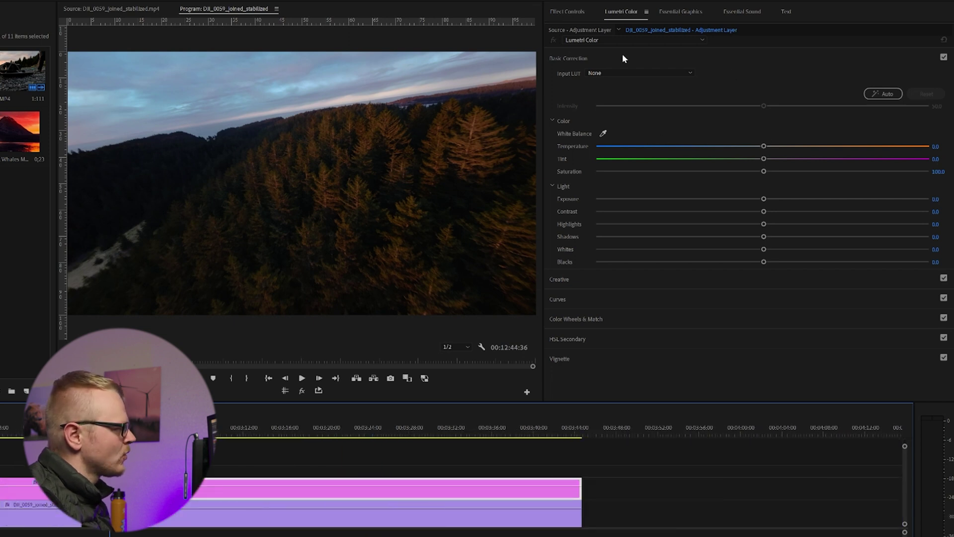
{"action": "left_click_drag", "start_coordinate": [763, 146], "coordinate": [842, 149]}
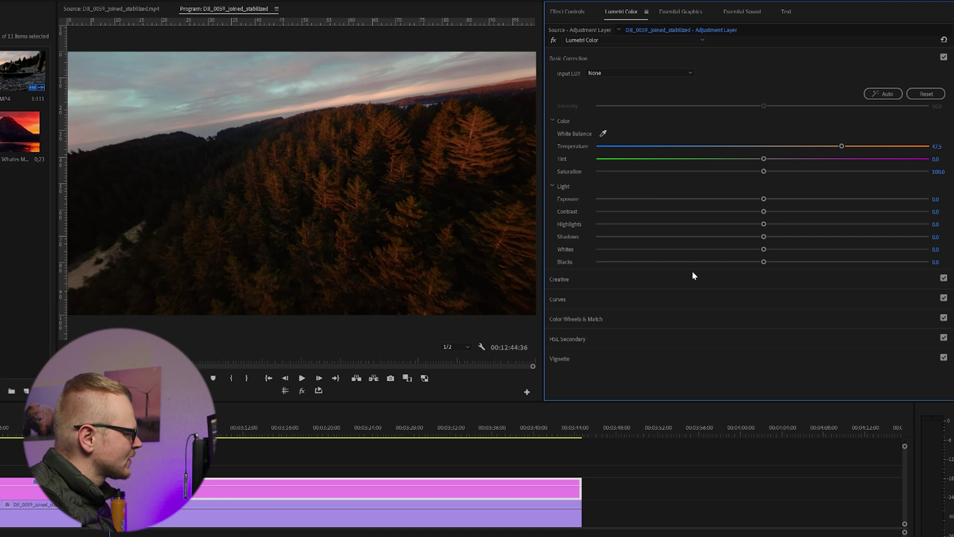
{"action": "left_click", "coordinate": [583, 277]}
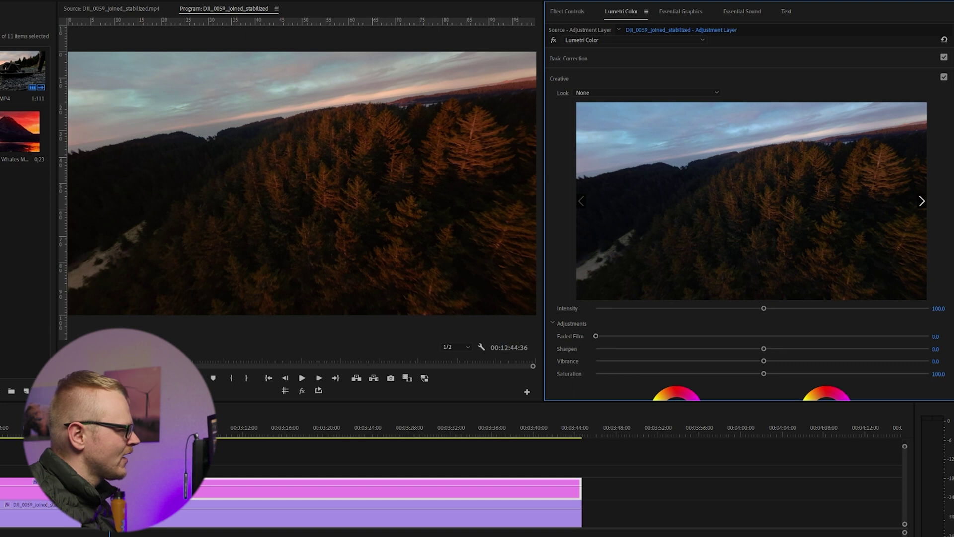
Expand Color Wheels & Match on the adjustment layer and nudge the Shadows wheel off neutral.
{"action": "scroll", "coordinate": [815, 283], "scroll_direction": "down", "scroll_amount": 5}
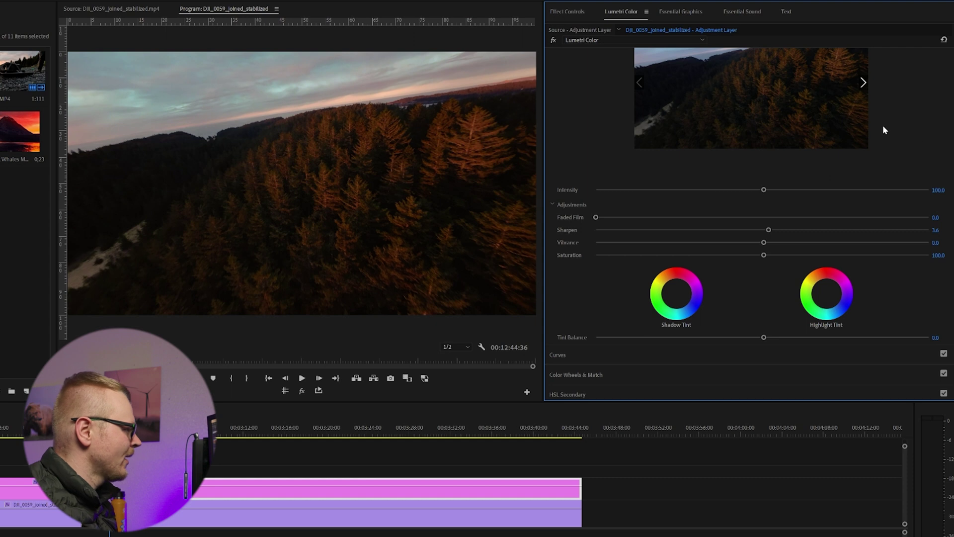
{"action": "scroll", "coordinate": [951, 241], "scroll_direction": "down", "scroll_amount": 1}
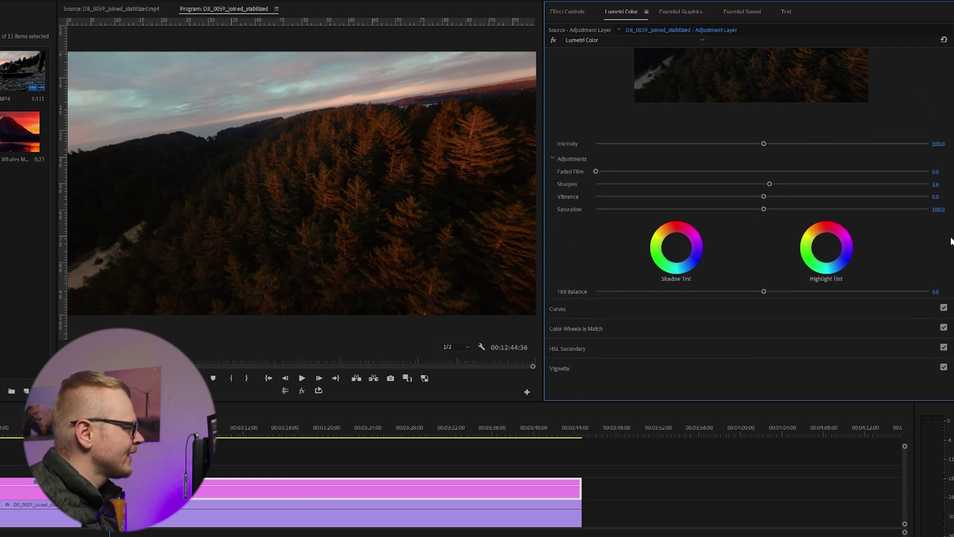
{"action": "left_click", "coordinate": [589, 330]}
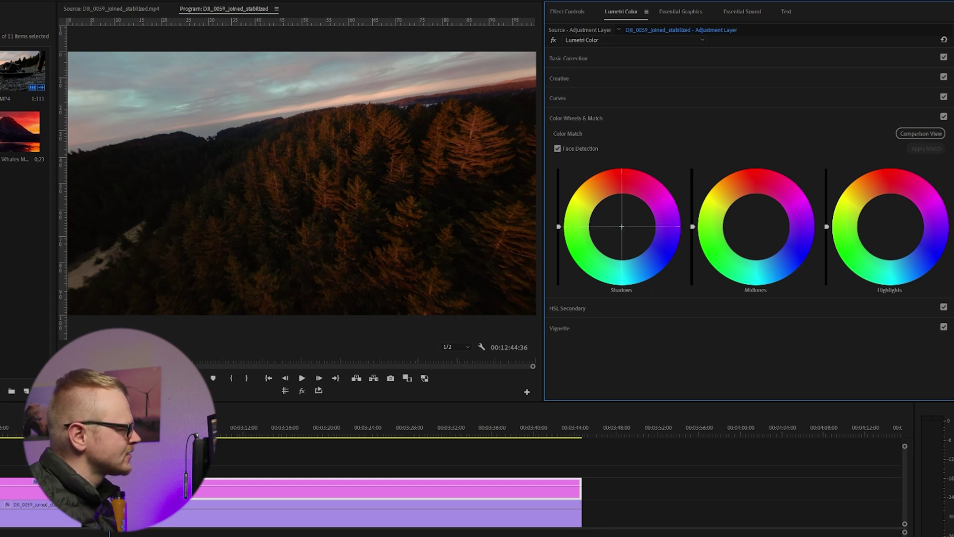
{"action": "left_click_drag", "start_coordinate": [622, 226], "coordinate": [619, 222]}
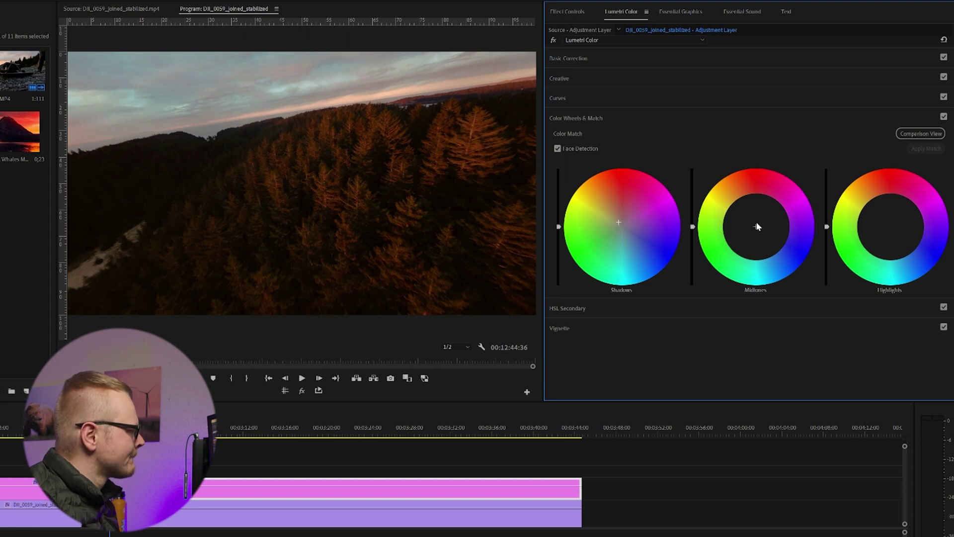
Tint the midtones, warm the highlights, refine the shadows, and toggle the wheels to compare.
{"action": "left_click_drag", "start_coordinate": [756, 225], "coordinate": [753, 222]}
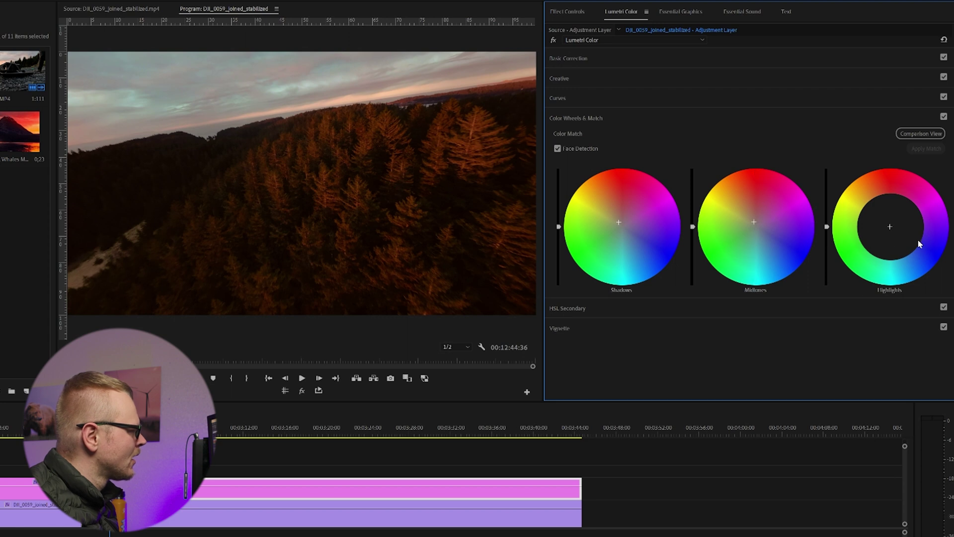
{"action": "left_click_drag", "start_coordinate": [889, 224], "coordinate": [882, 215]}
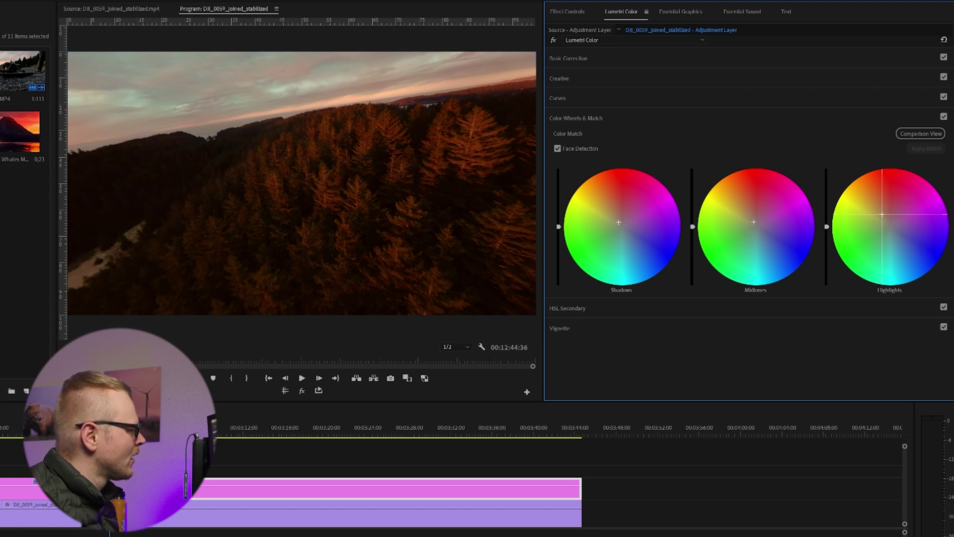
{"action": "left_click_drag", "start_coordinate": [882, 214], "coordinate": [882, 215]}
{"action": "left_click_drag", "start_coordinate": [619, 222], "coordinate": [620, 225]}
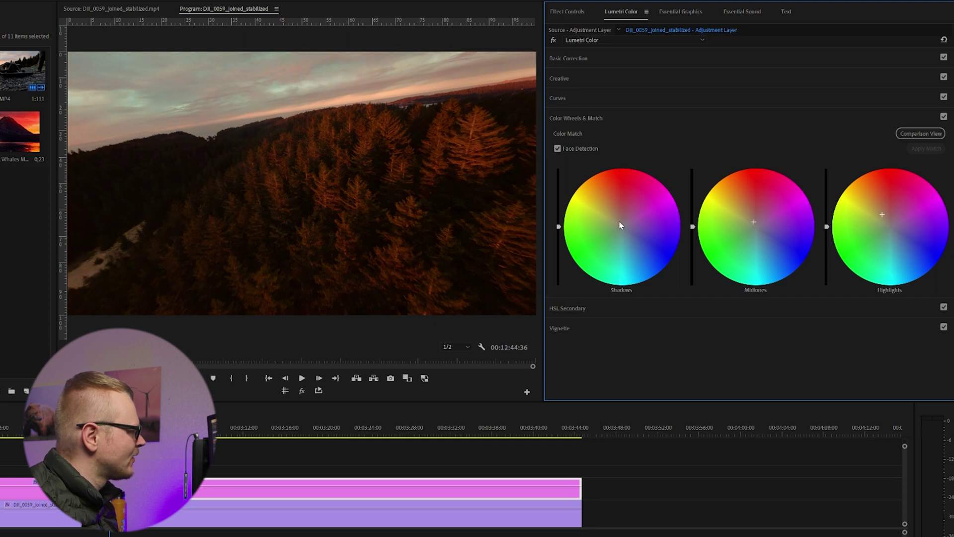
{"action": "left_click", "coordinate": [554, 40]}
{"action": "left_click", "coordinate": [944, 116]}
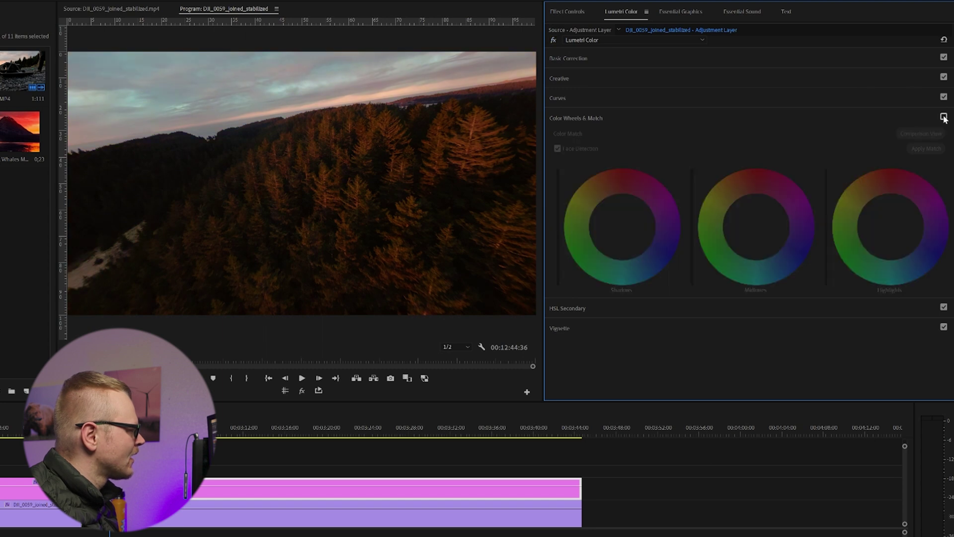
{"action": "left_click", "coordinate": [944, 116]}
Play the sequence, move to the coastline sunset shot, and compare it with and without the grade.
{"action": "left_click", "coordinate": [444, 431]}
{"action": "key", "text": "space"}
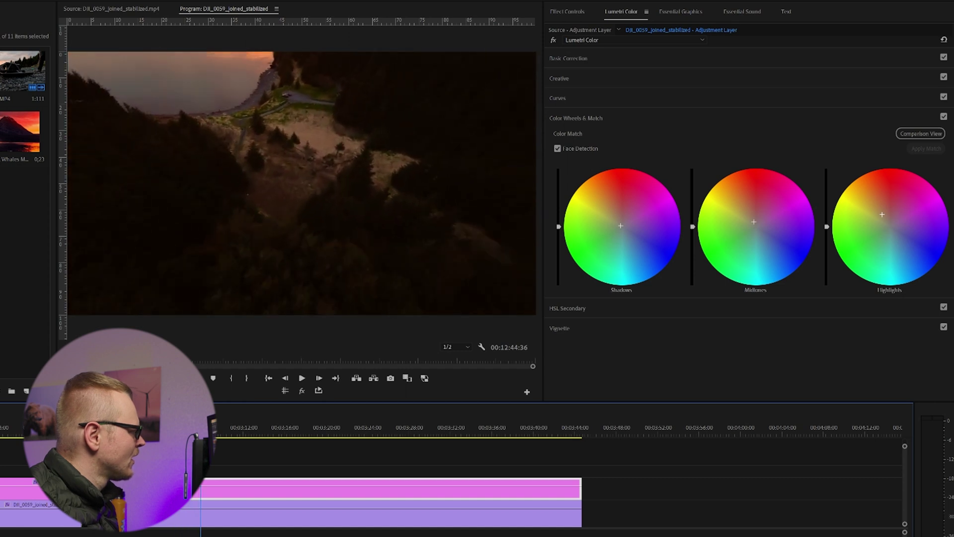
{"action": "left_click_drag", "start_coordinate": [226, 433], "coordinate": [265, 431]}
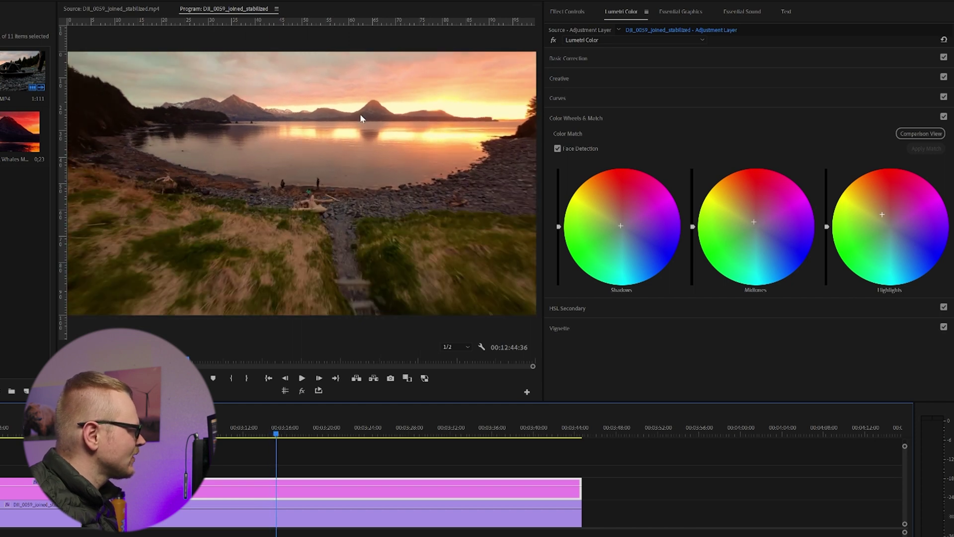
{"action": "left_click", "coordinate": [556, 41]}
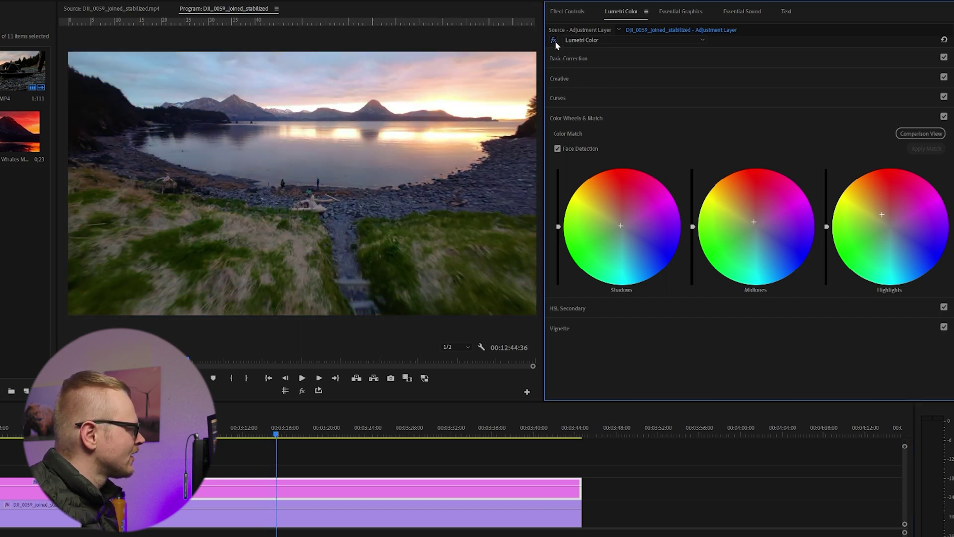
{"action": "left_click", "coordinate": [556, 41]}
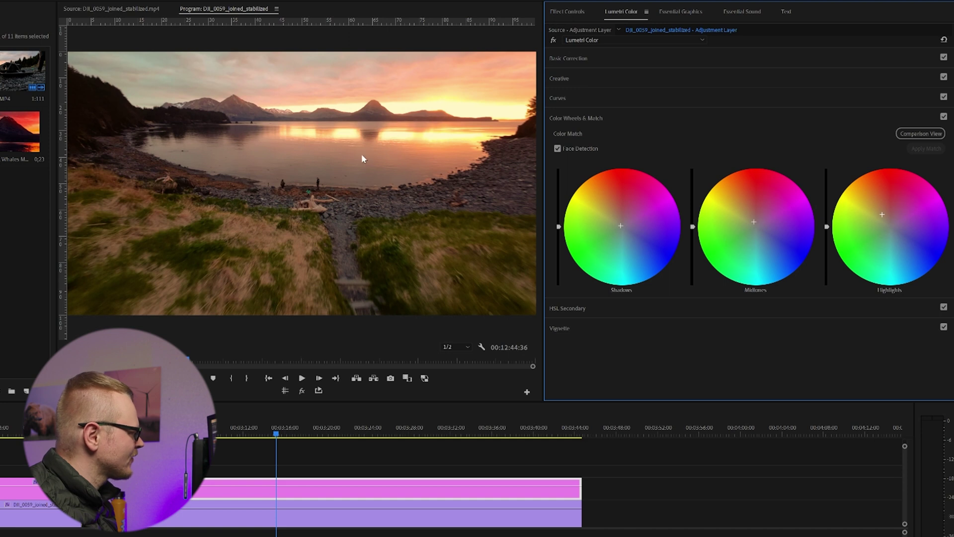
{"action": "left_click", "coordinate": [572, 59]}
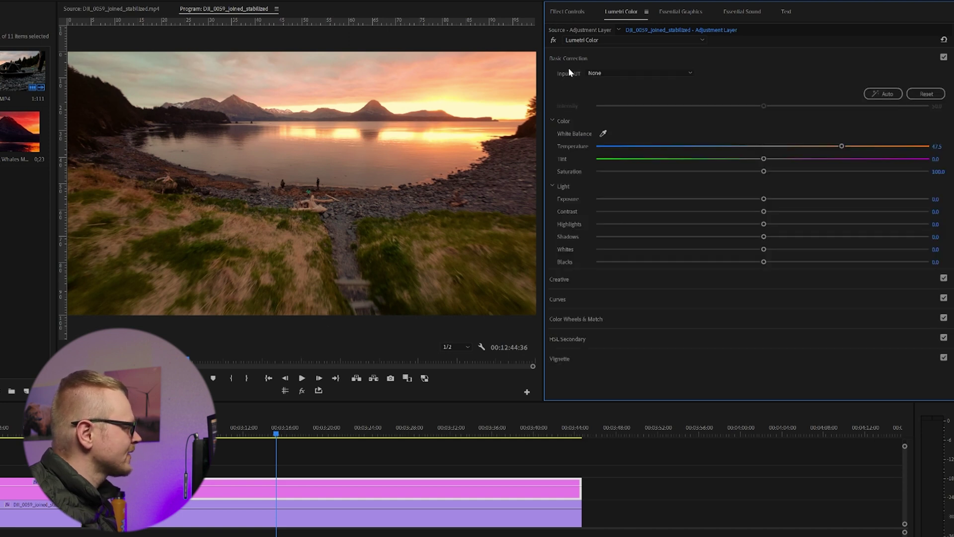
Add a gentle S-curve in RGB Curves by lowering a low point and raising a high point, then compare.
{"action": "left_click", "coordinate": [566, 299]}
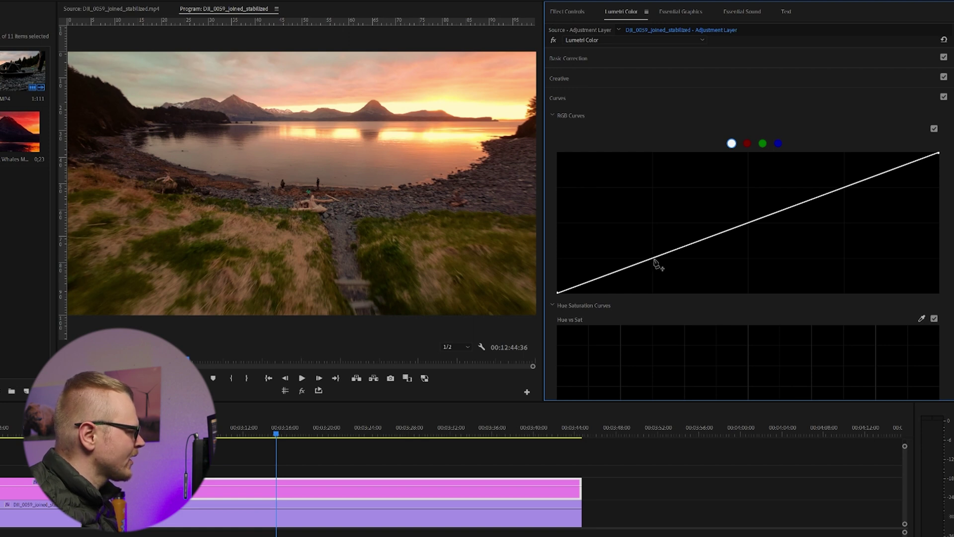
{"action": "left_click_drag", "start_coordinate": [654, 261], "coordinate": [656, 264]}
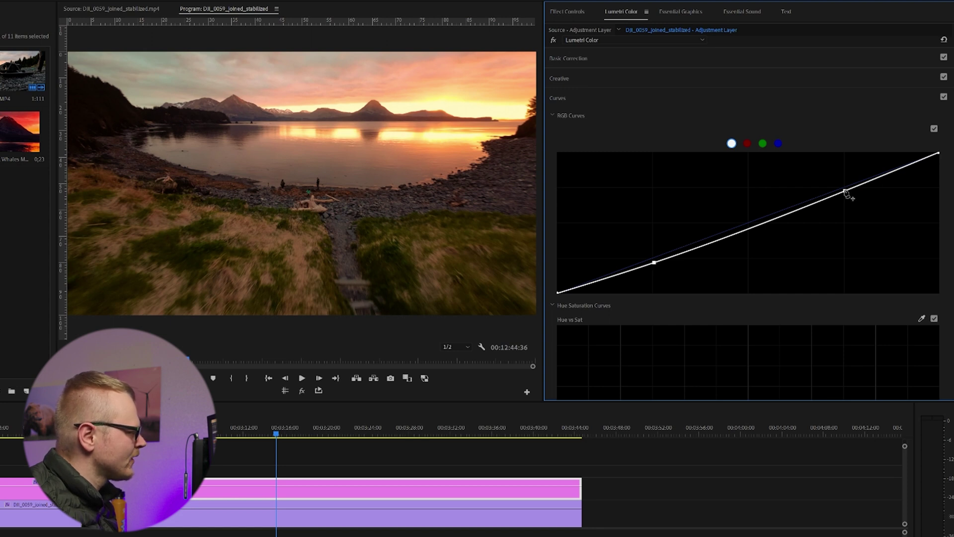
{"action": "left_click_drag", "start_coordinate": [847, 192], "coordinate": [842, 182]}
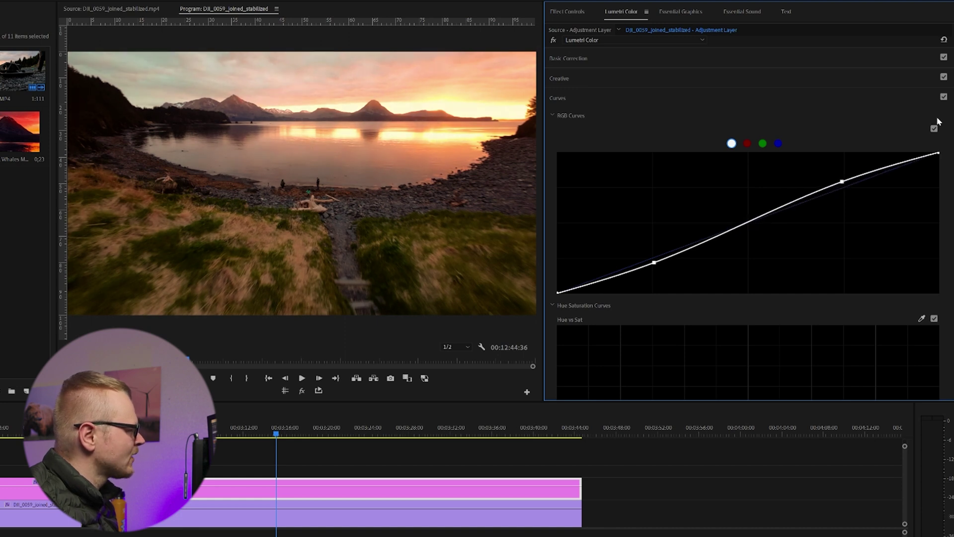
{"action": "left_click", "coordinate": [943, 98]}
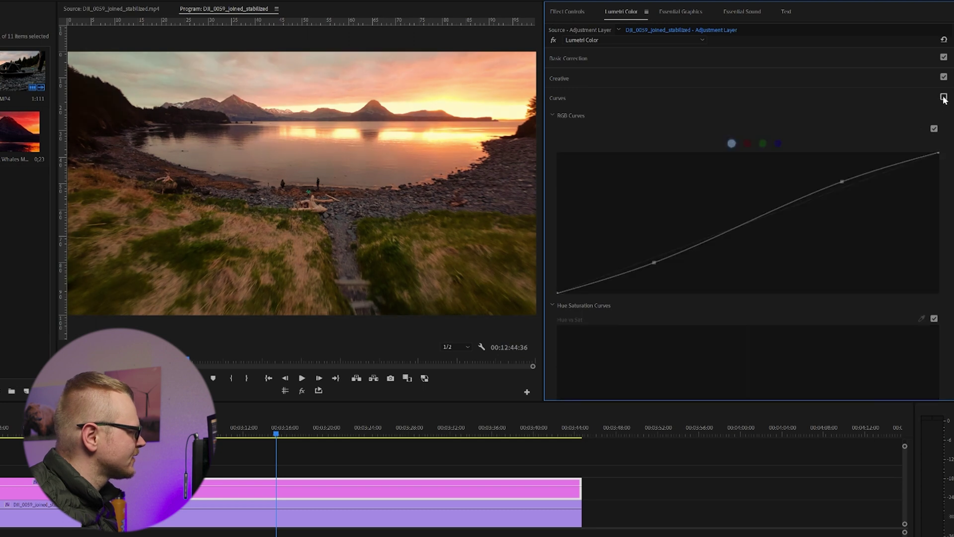
{"action": "left_click", "coordinate": [944, 97]}
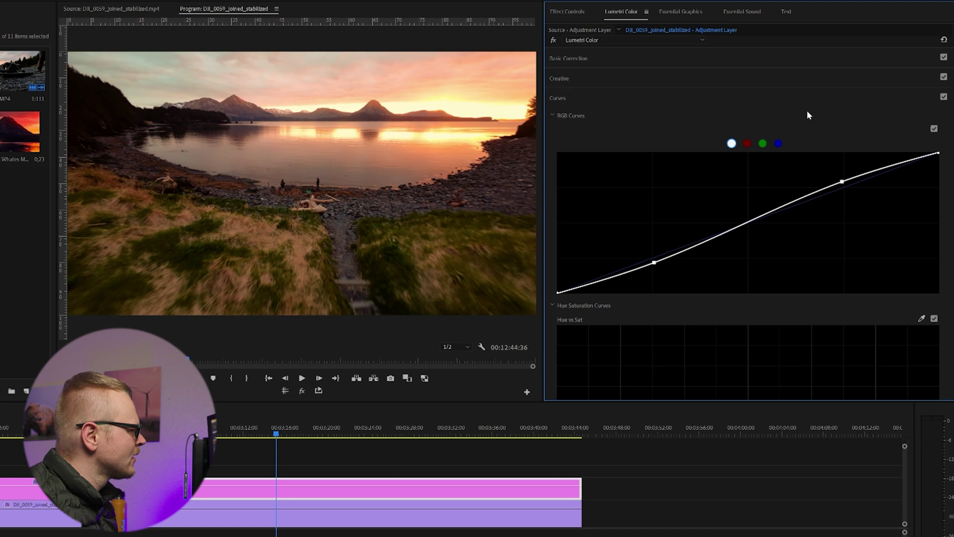
{"action": "left_click", "coordinate": [552, 40]}
{"action": "left_click", "coordinate": [552, 41]}
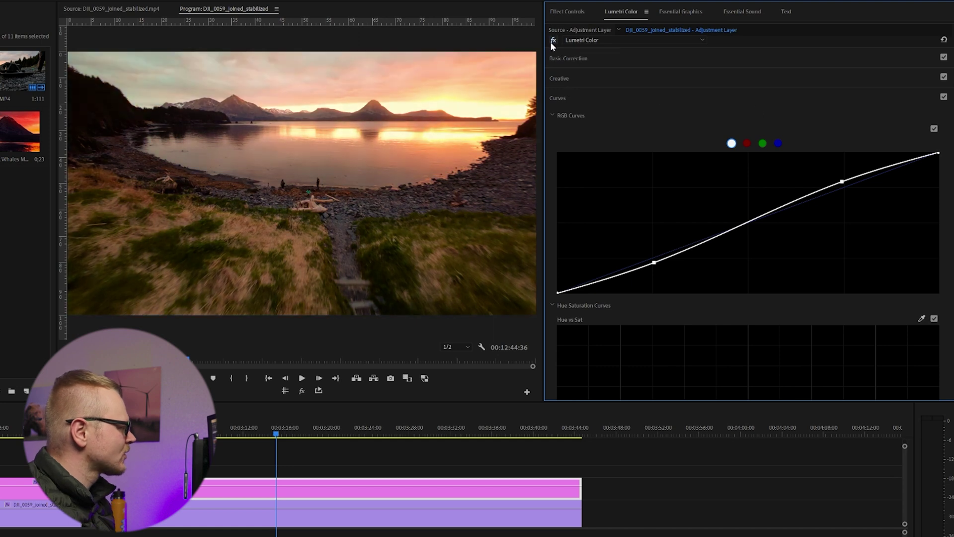
{"action": "left_click", "coordinate": [573, 59]}
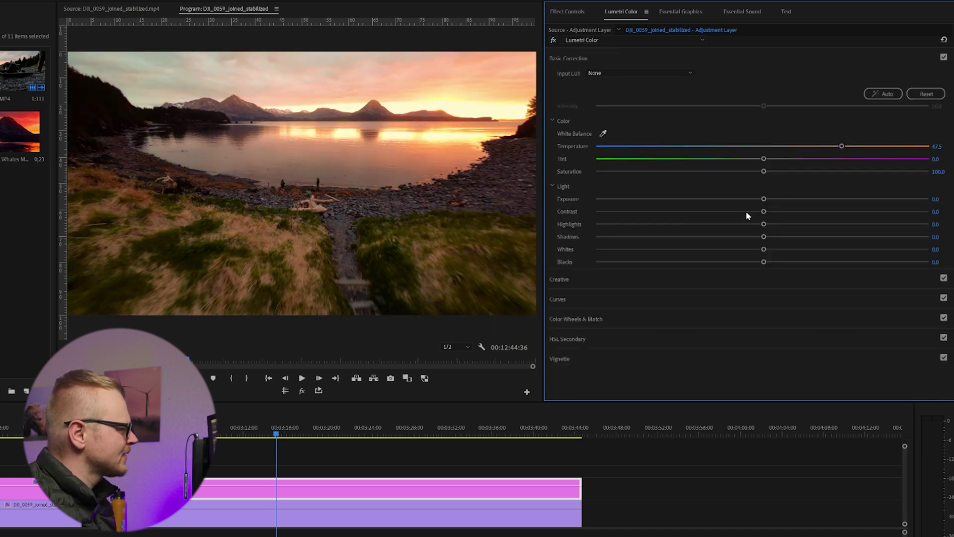
Set Highlights to -37.6, Shadows to 16.6 and Saturation to 126, then toggle Basic Correction to compare.
{"action": "left_click_drag", "start_coordinate": [764, 224], "coordinate": [701, 224]}
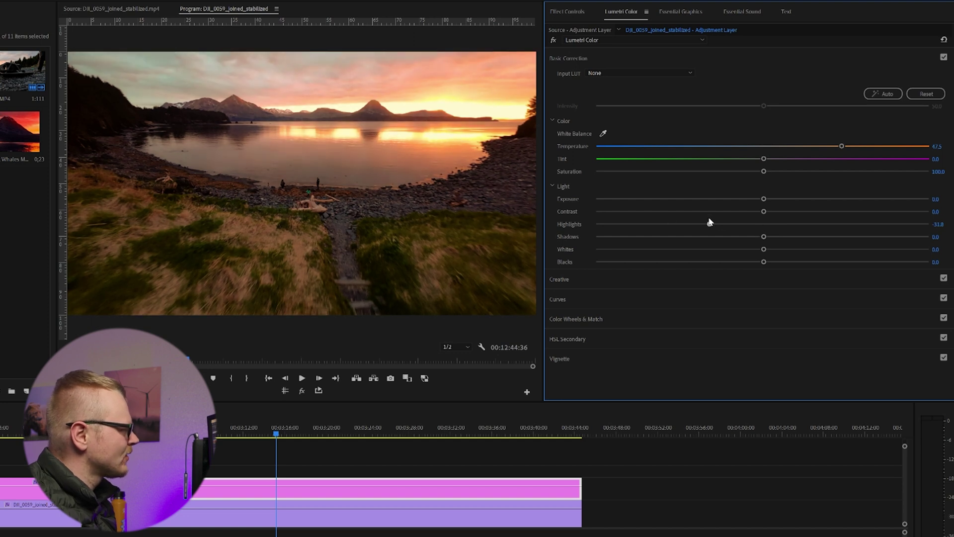
{"action": "left_click_drag", "start_coordinate": [764, 237], "coordinate": [798, 242]}
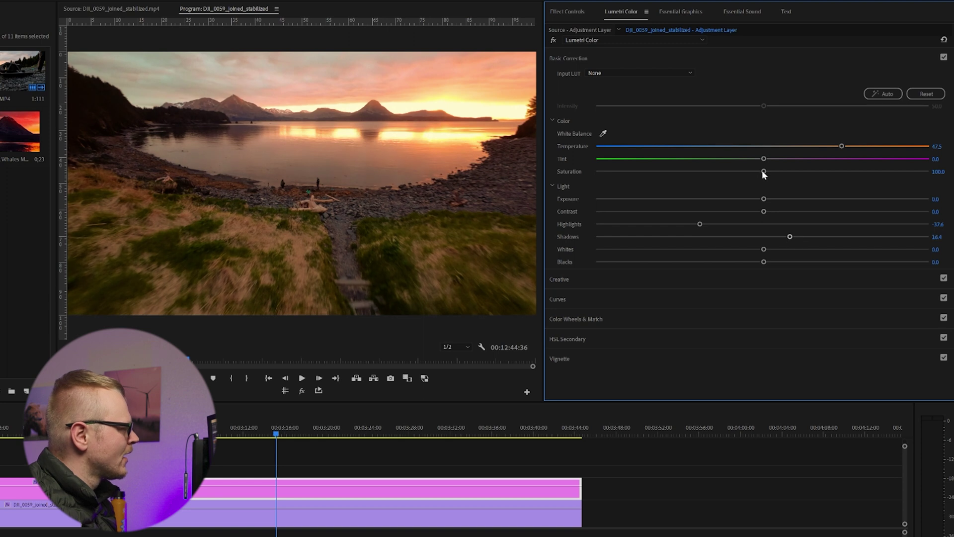
{"action": "left_click_drag", "start_coordinate": [763, 171], "coordinate": [804, 172]}
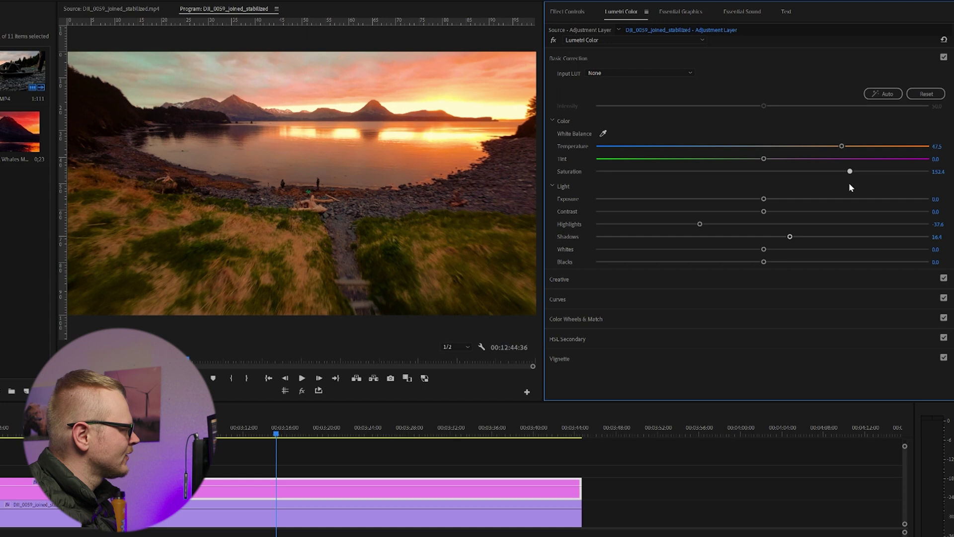
{"action": "left_click_drag", "start_coordinate": [850, 184], "coordinate": [824, 186]}
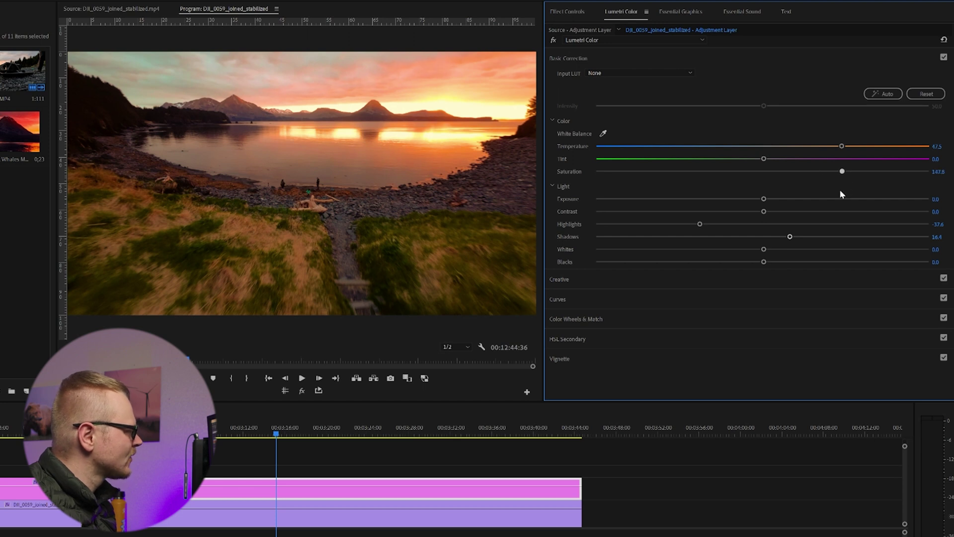
{"action": "left_click_drag", "start_coordinate": [841, 190], "coordinate": [930, 189]}
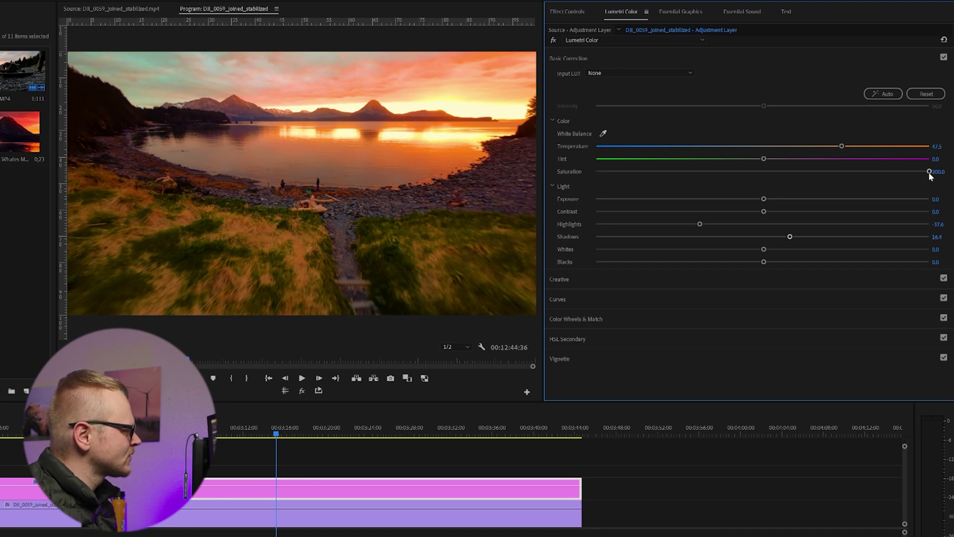
{"action": "left_click_drag", "start_coordinate": [930, 174], "coordinate": [900, 175]}
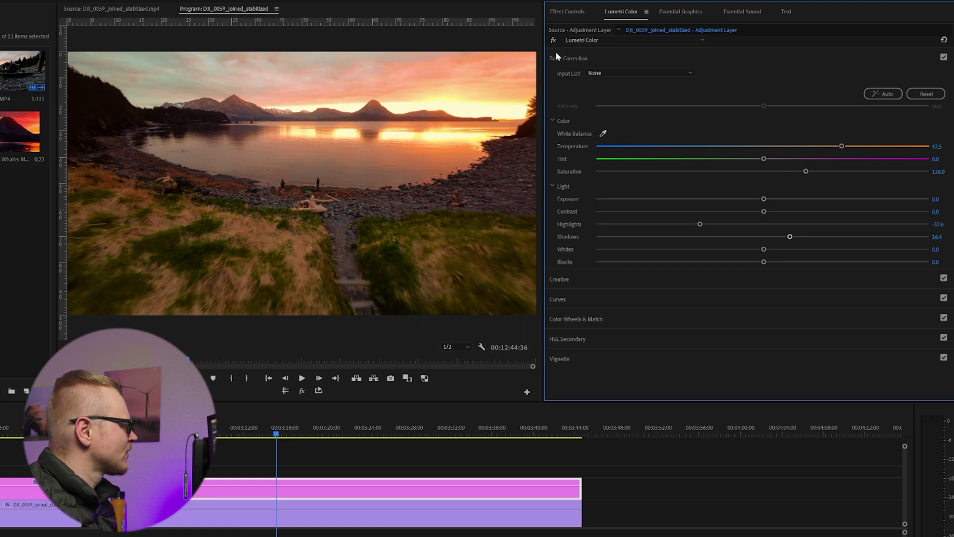
{"action": "left_click", "coordinate": [942, 58]}
{"action": "left_click", "coordinate": [943, 58]}
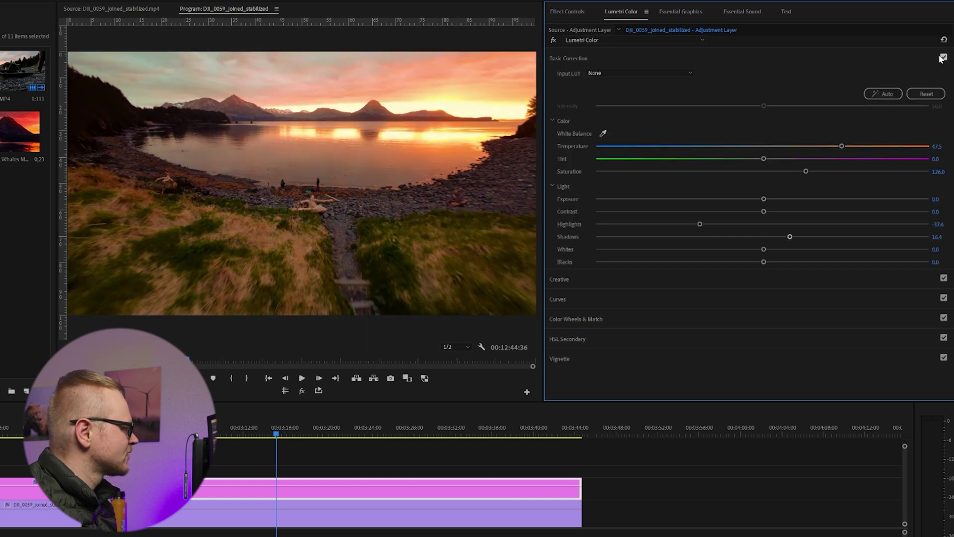
{"action": "left_click", "coordinate": [554, 40]}
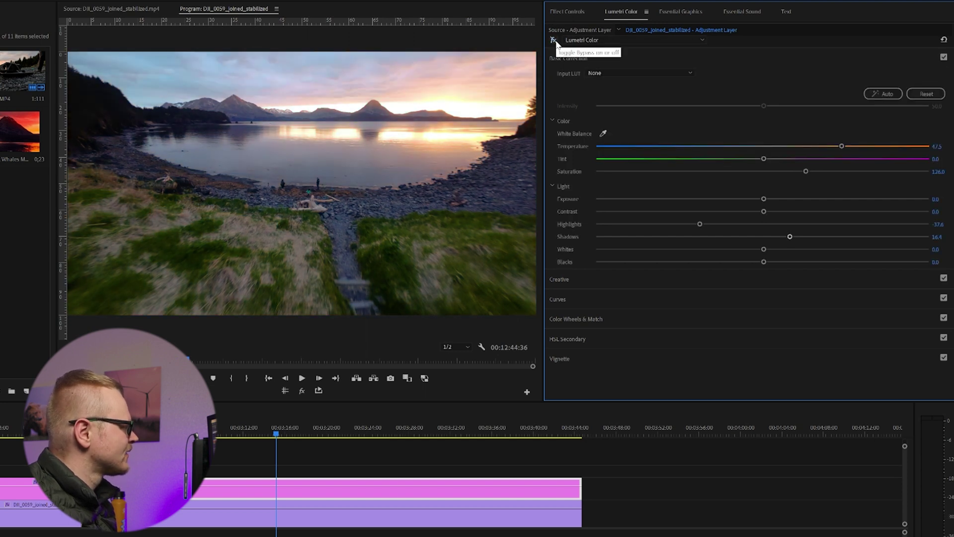
{"action": "left_click", "coordinate": [554, 40]}
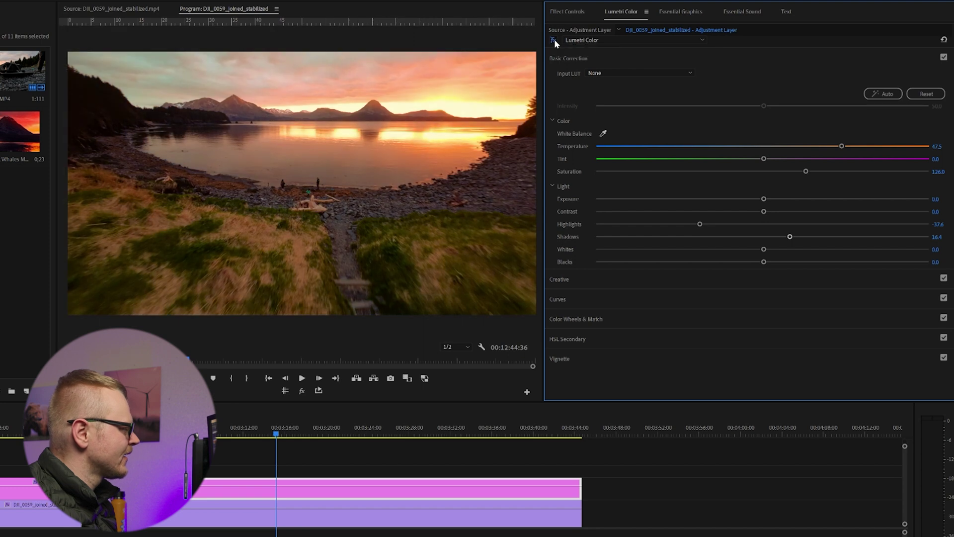
{"action": "left_click", "coordinate": [302, 391]}
{"action": "left_click", "coordinate": [302, 391]}
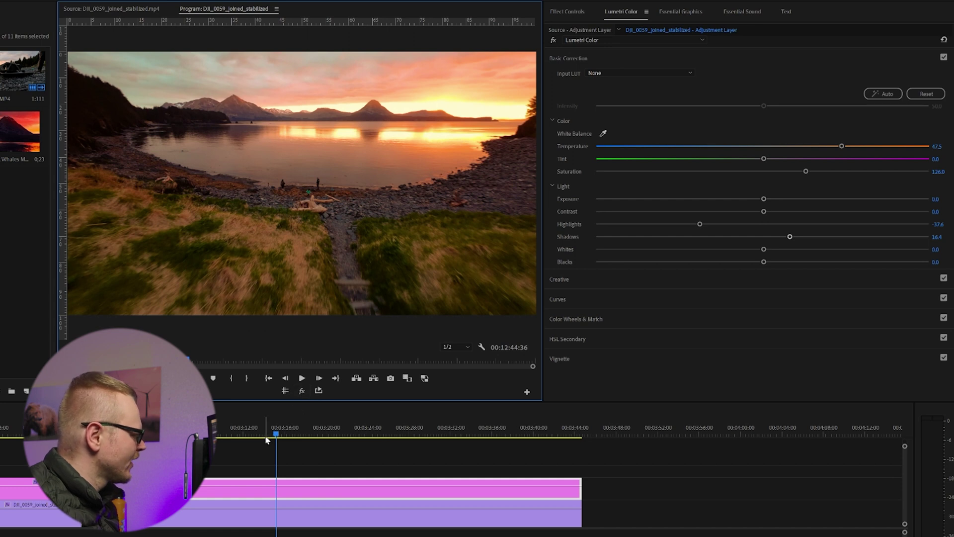
{"action": "key", "text": "Up"}
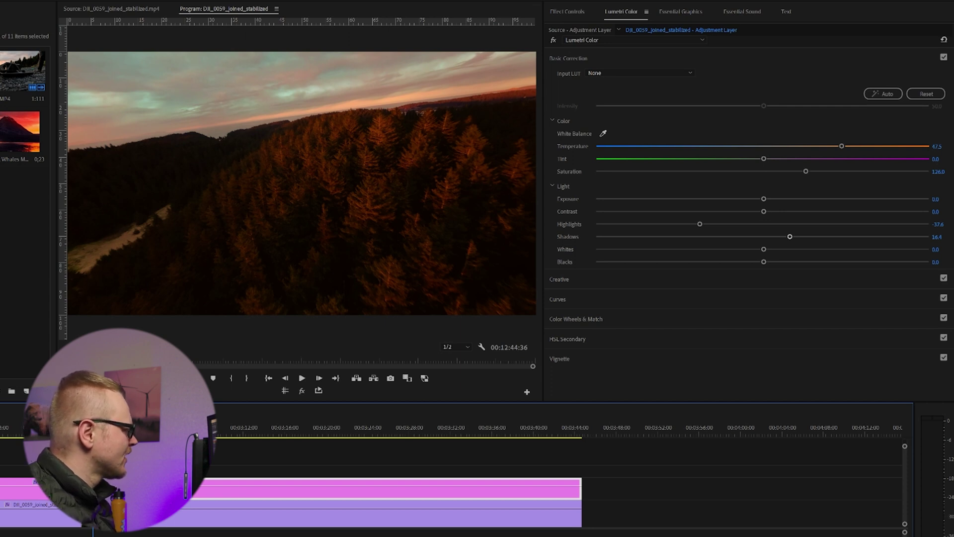
{"action": "key", "text": "Right"}
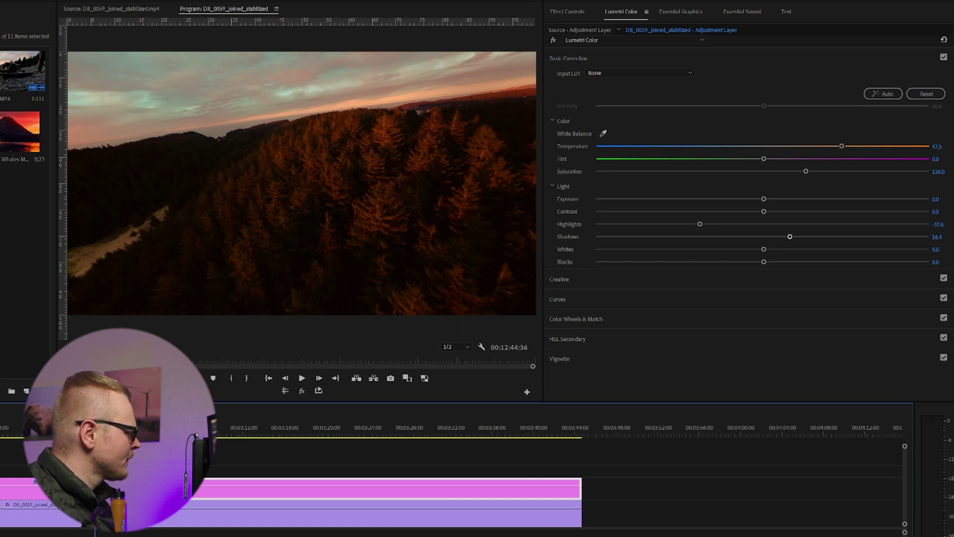
{"action": "key", "text": "space"}
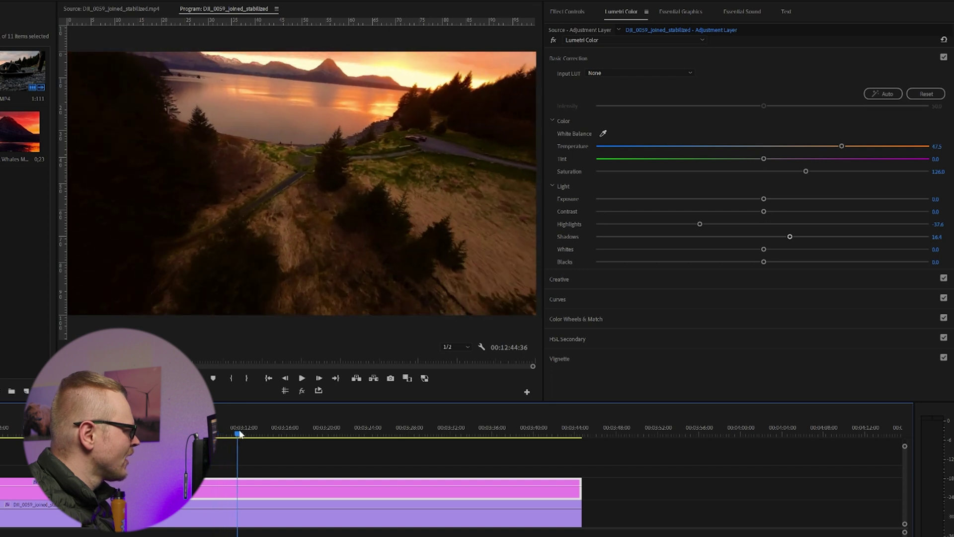
{"action": "left_click_drag", "start_coordinate": [239, 434], "coordinate": [369, 425]}
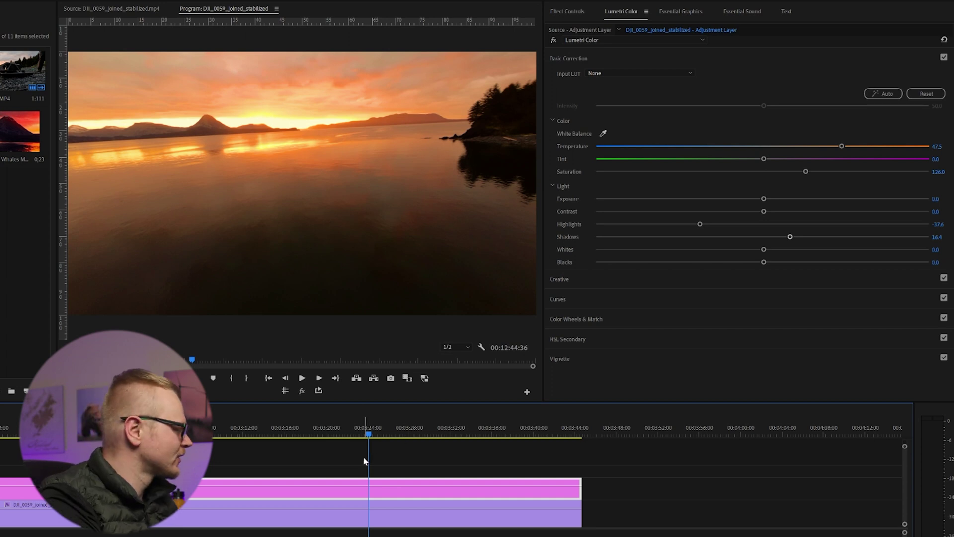
Scrub the timeline to a later frame of the drone footage.
{"action": "left_click_drag", "start_coordinate": [371, 436], "coordinate": [164, 404]}
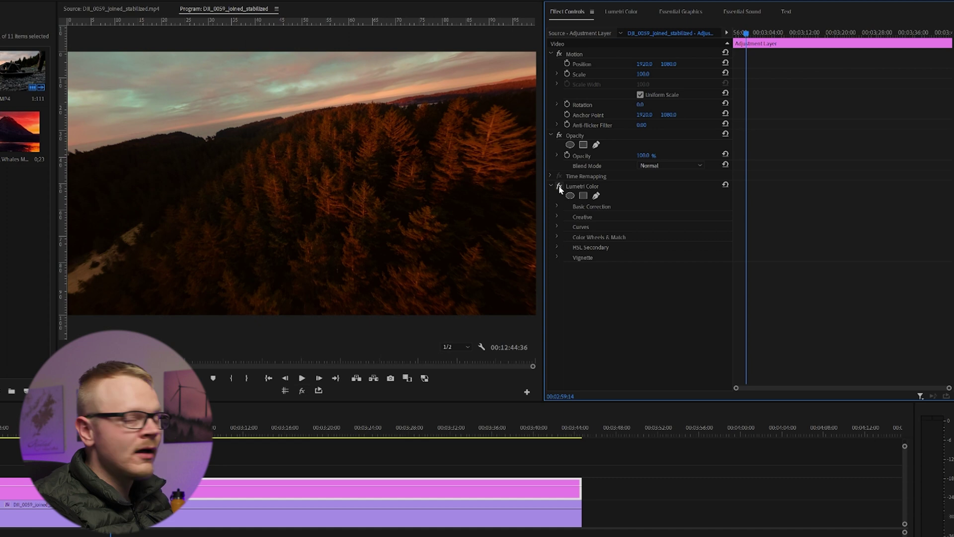
Switch off the first Lumetri grade and add a second Lumetri Color effect.
{"action": "left_click", "coordinate": [560, 187]}
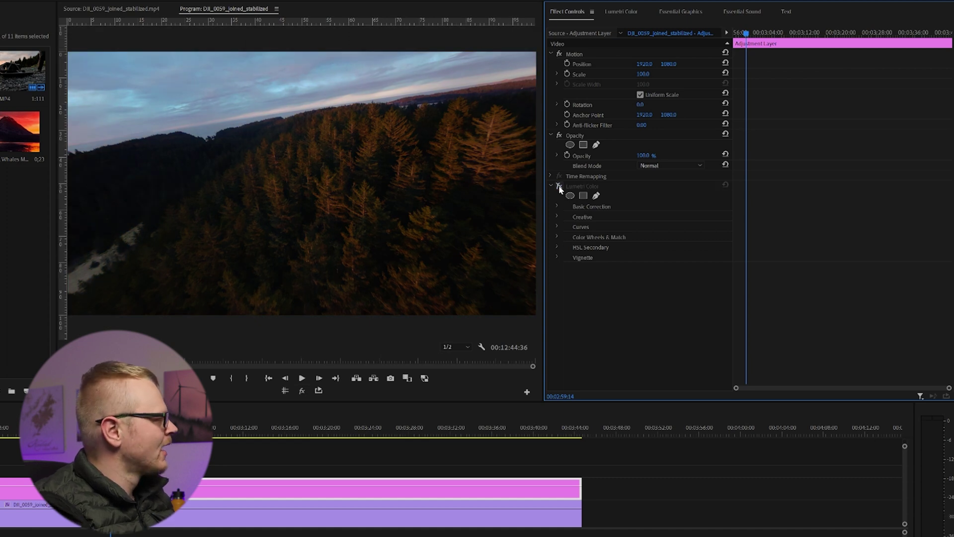
{"action": "left_click", "coordinate": [629, 11]}
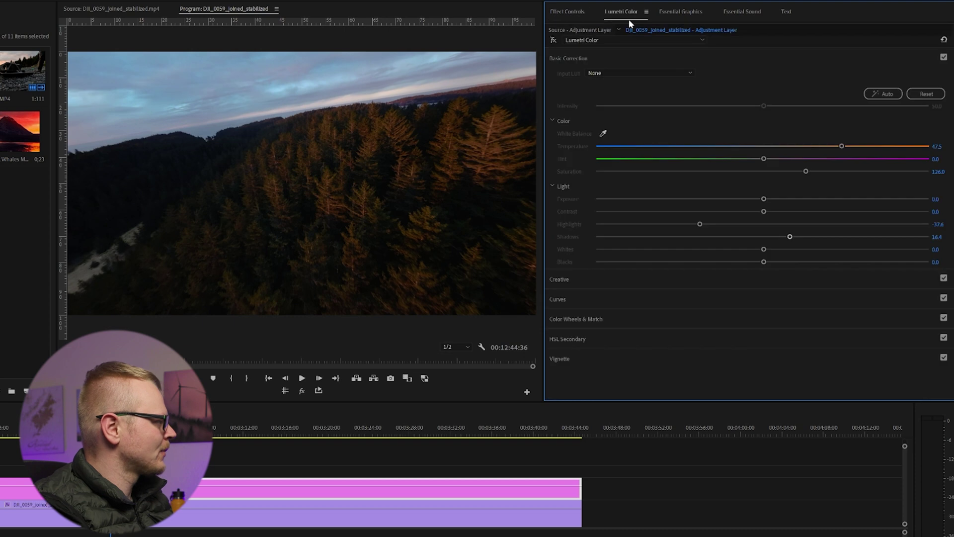
{"action": "left_click", "coordinate": [606, 42]}
{"action": "left_click", "coordinate": [605, 63]}
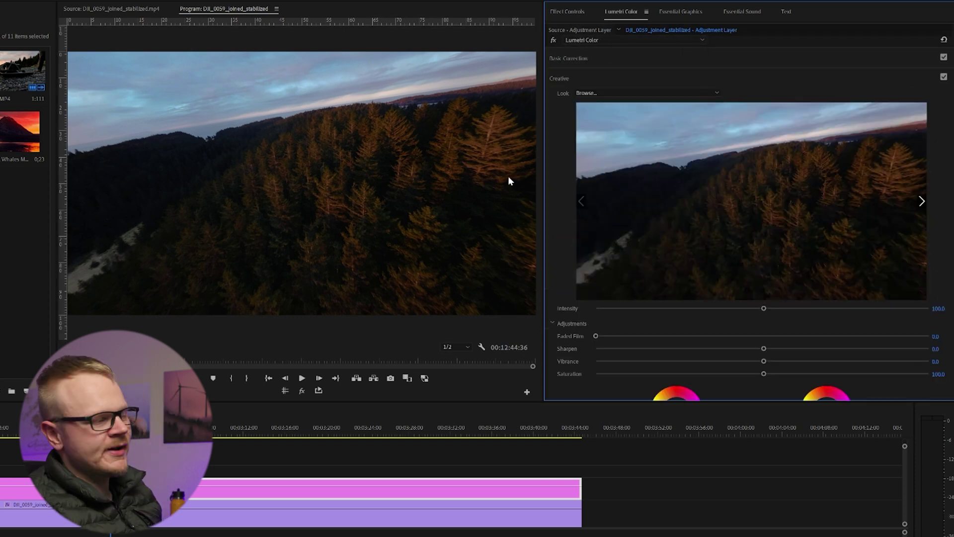
Load DJI Avata Warmth.cube as the Creative look and review it across the footage.
{"action": "left_click", "coordinate": [587, 93]}
{"action": "left_click", "coordinate": [593, 101]}
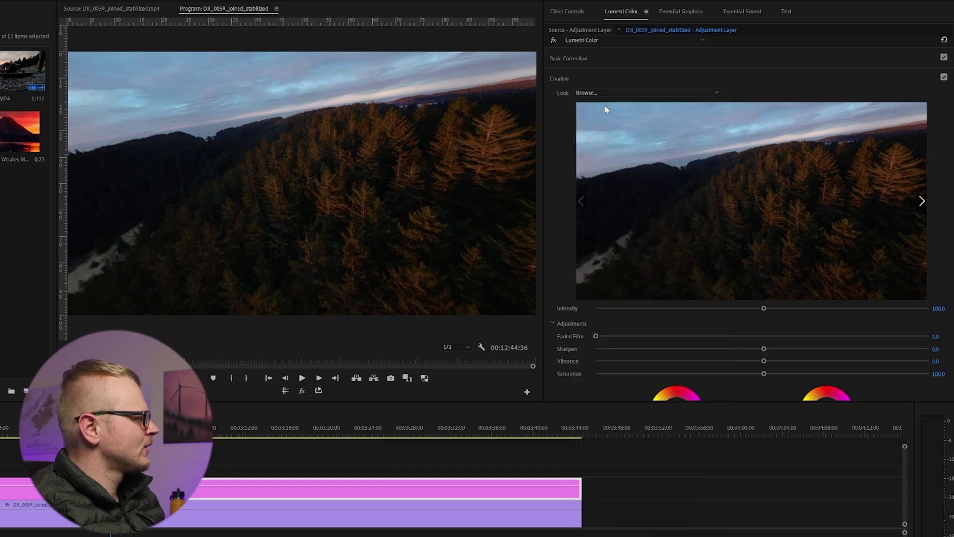
{"action": "left_click", "coordinate": [140, 70]}
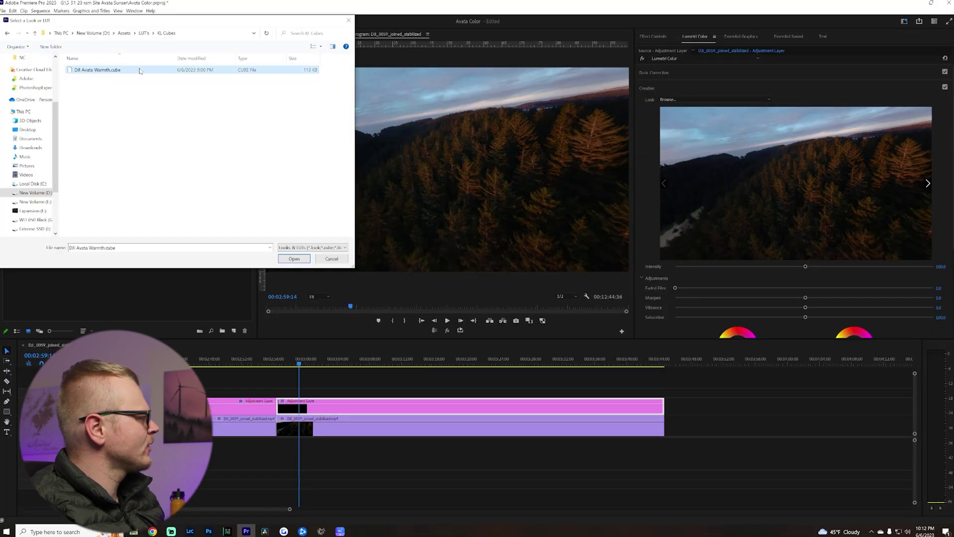
{"action": "left_click", "coordinate": [295, 259]}
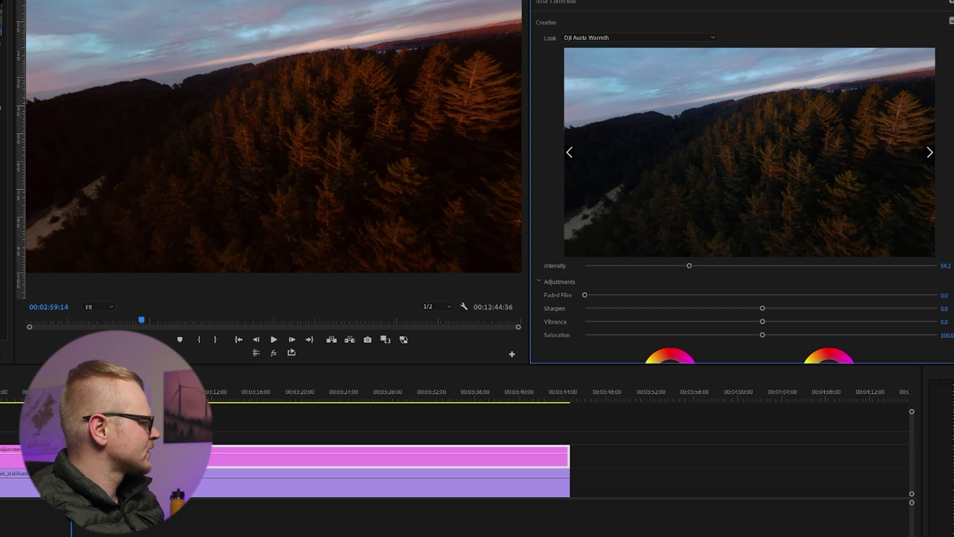
{"action": "left_click_drag", "start_coordinate": [74, 395], "coordinate": [522, 393]}
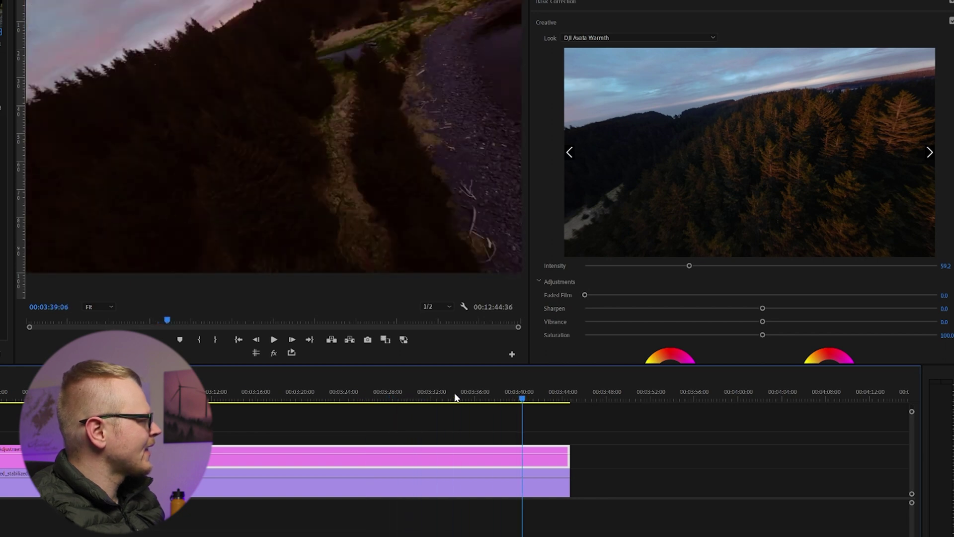
Compare weaker strengths of the Warmth look on the coastline and lake shots, then reset Intensity to 100.
{"action": "left_click_drag", "start_coordinate": [455, 394], "coordinate": [476, 396]}
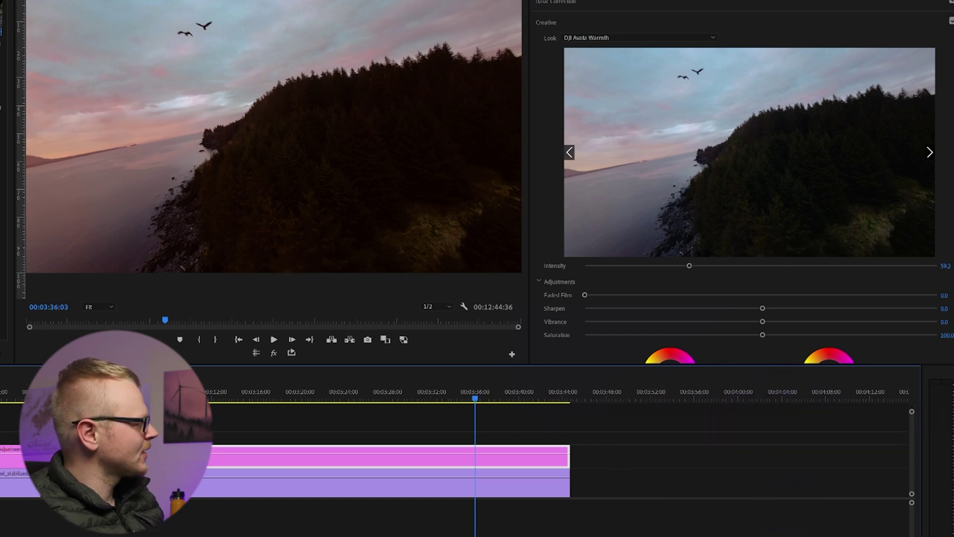
{"action": "left_click", "coordinate": [212, 392]}
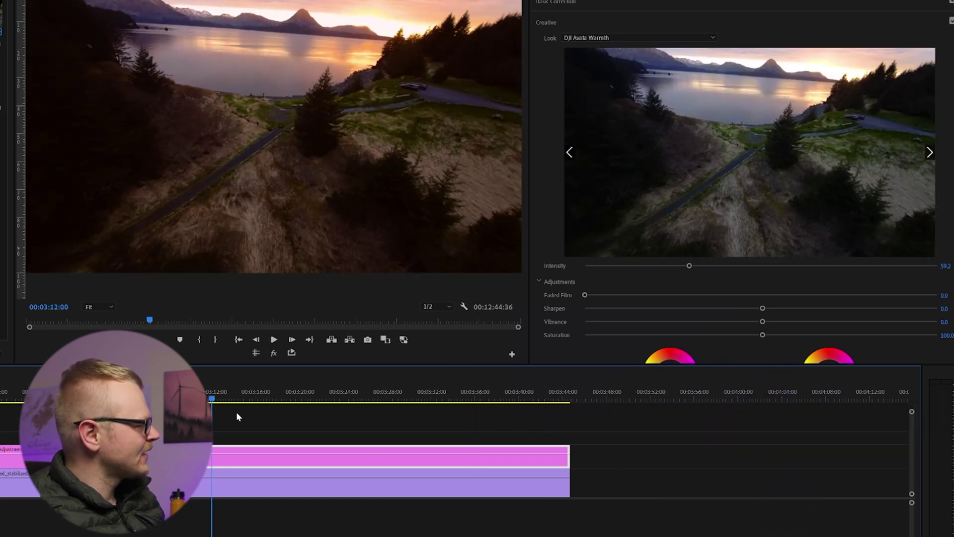
{"action": "left_click_drag", "start_coordinate": [246, 393], "coordinate": [270, 392]}
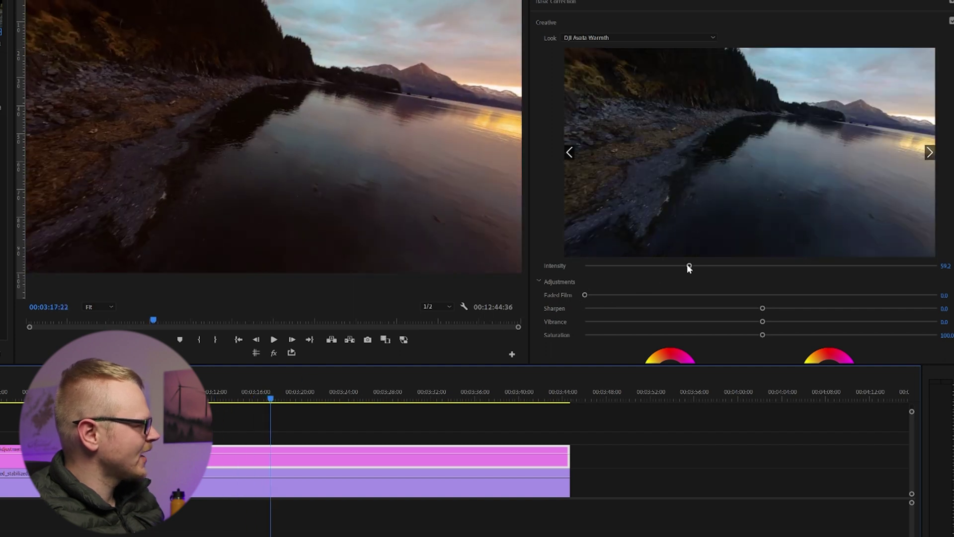
{"action": "left_click_drag", "start_coordinate": [687, 265], "coordinate": [681, 269]}
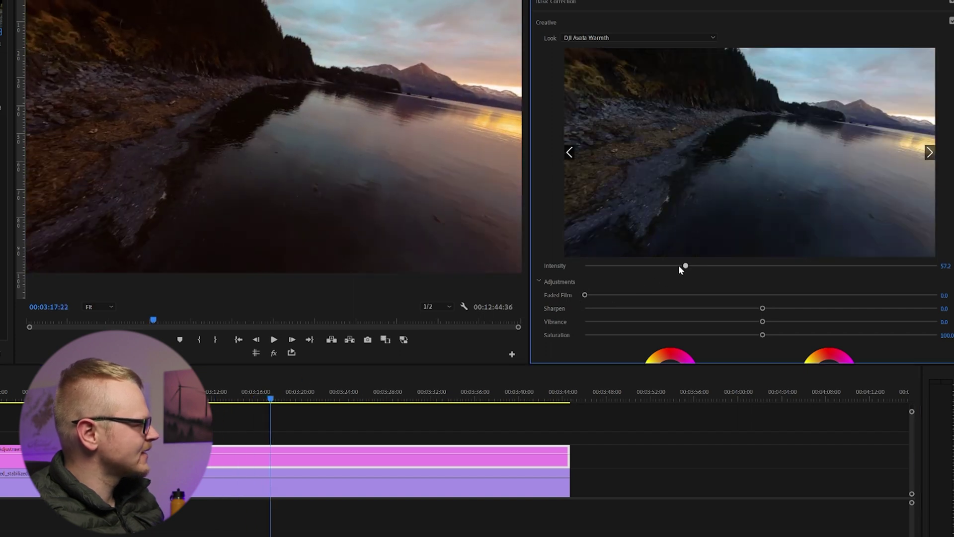
{"action": "double_click", "coordinate": [615, 266]}
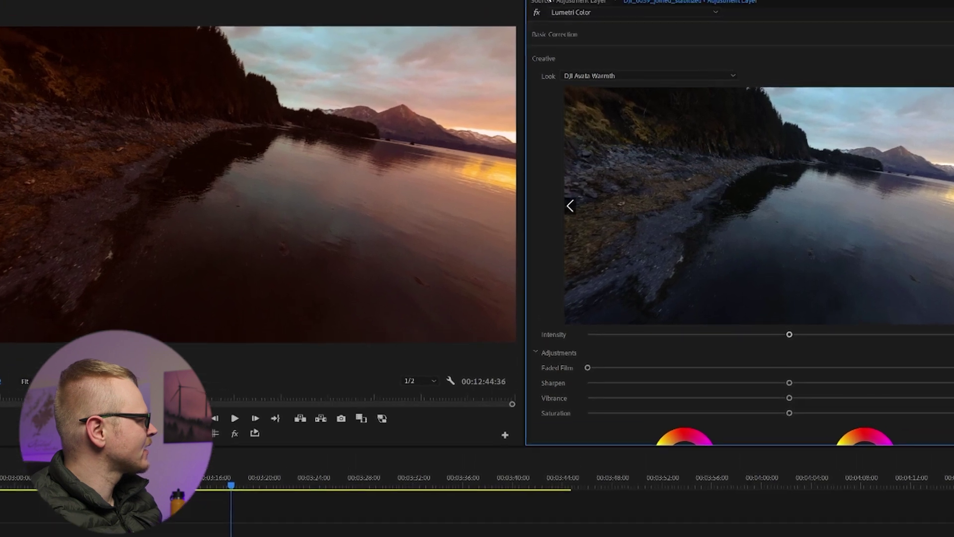
{"action": "left_click", "coordinate": [559, 8]}
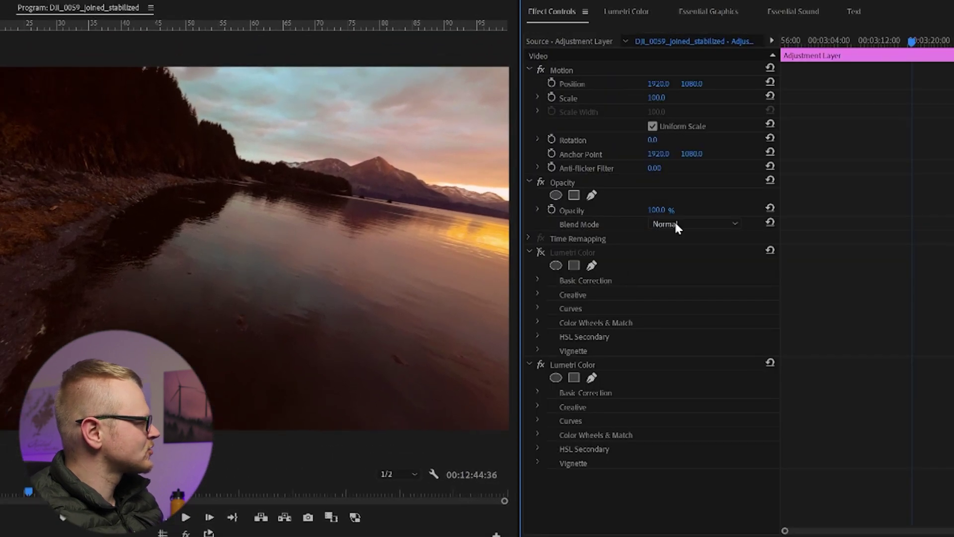
Drag the adjustment layer's Opacity down to 48.0% to soften the Warmth look.
{"action": "left_click_drag", "start_coordinate": [657, 209], "coordinate": [631, 209]}
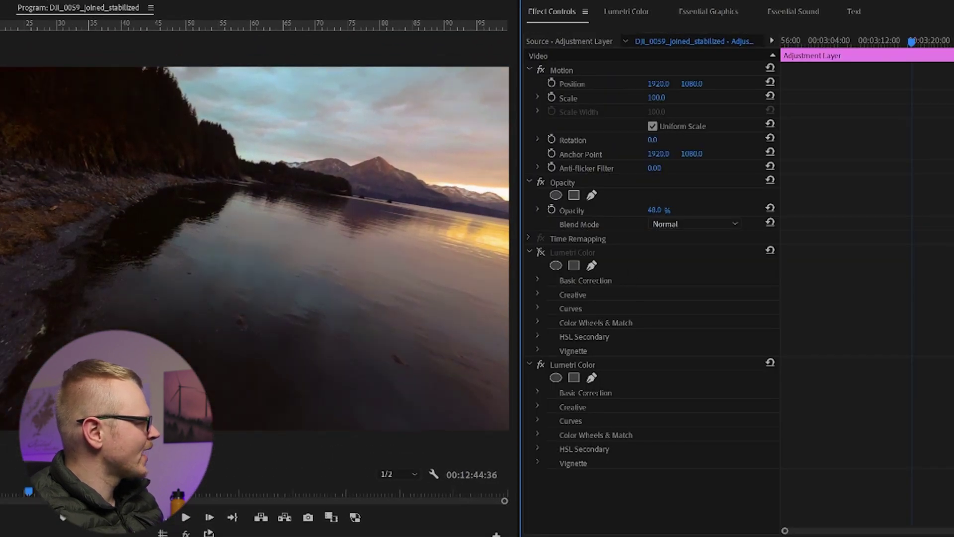